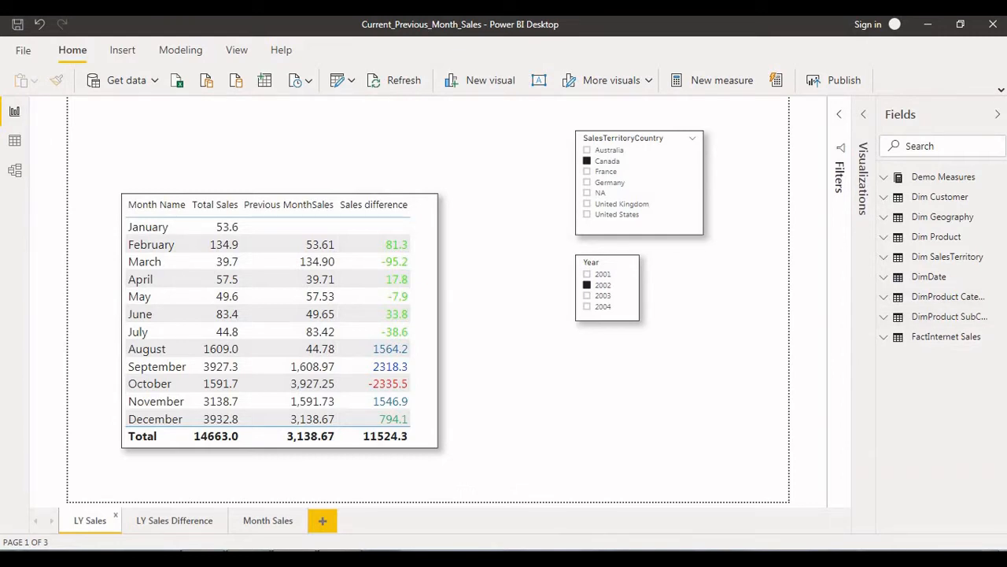
Open the data model diagram and collapse the Properties and Fields panes to show the table relationships around FactInternet Sales.
click(14, 170)
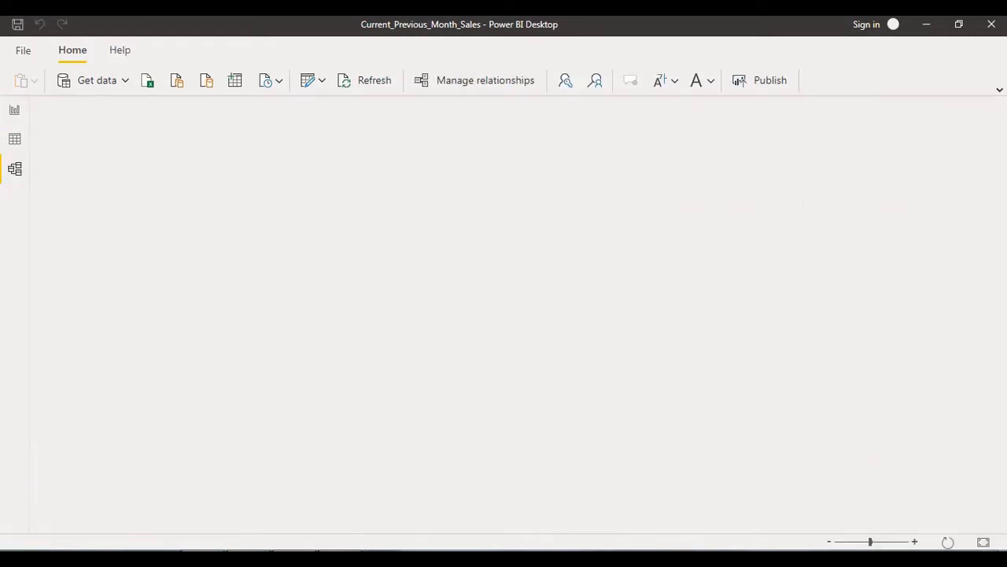
click(785, 113)
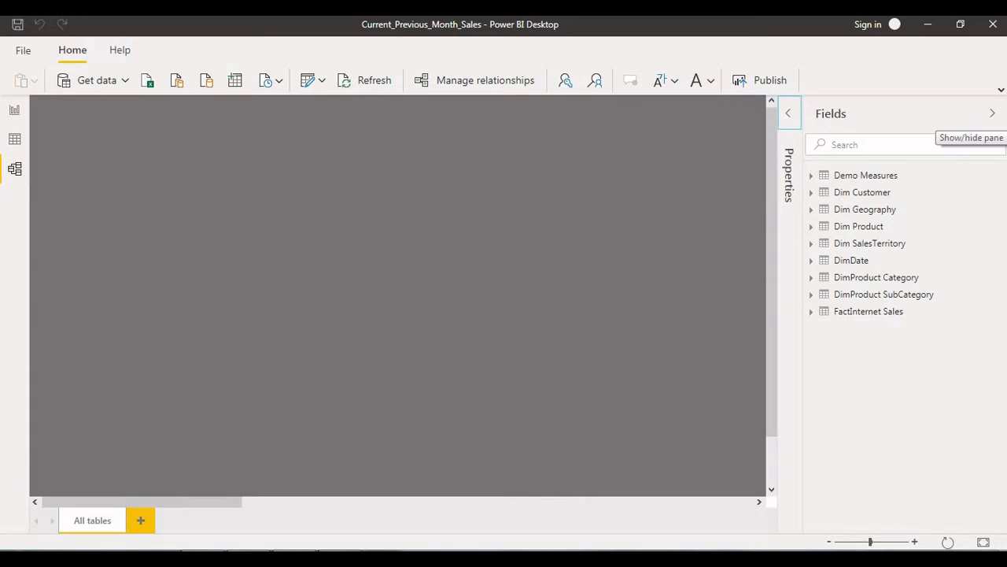
click(992, 114)
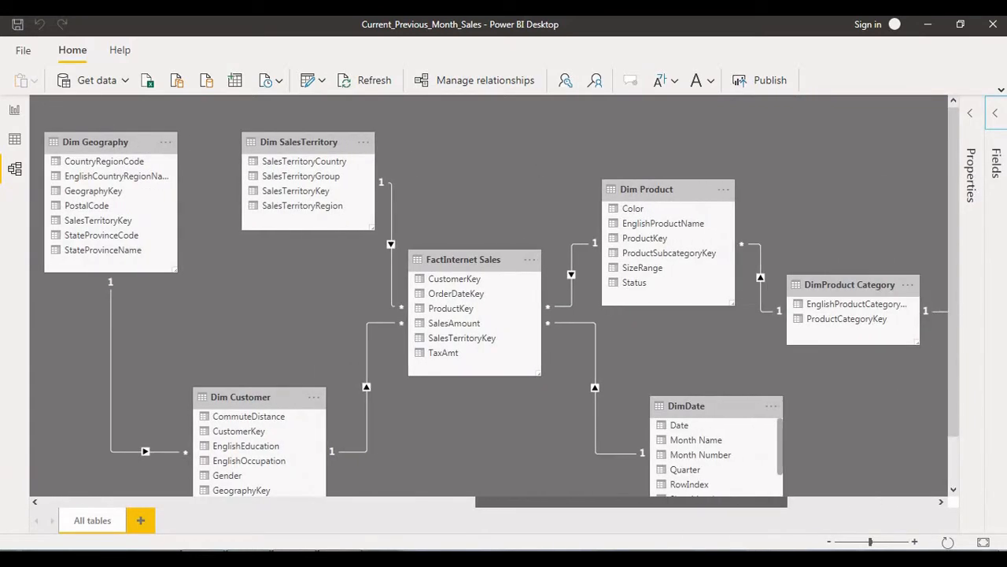
drag(631, 502, 645, 502)
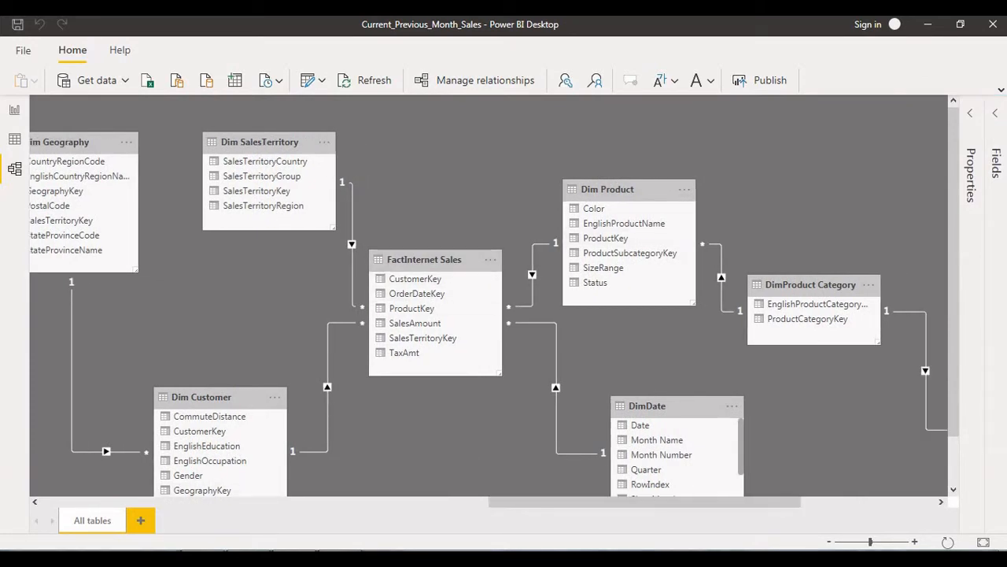
Switch to Snipping Tool and capture the visible part of the data model diagram.
key(super)
click(78, 108)
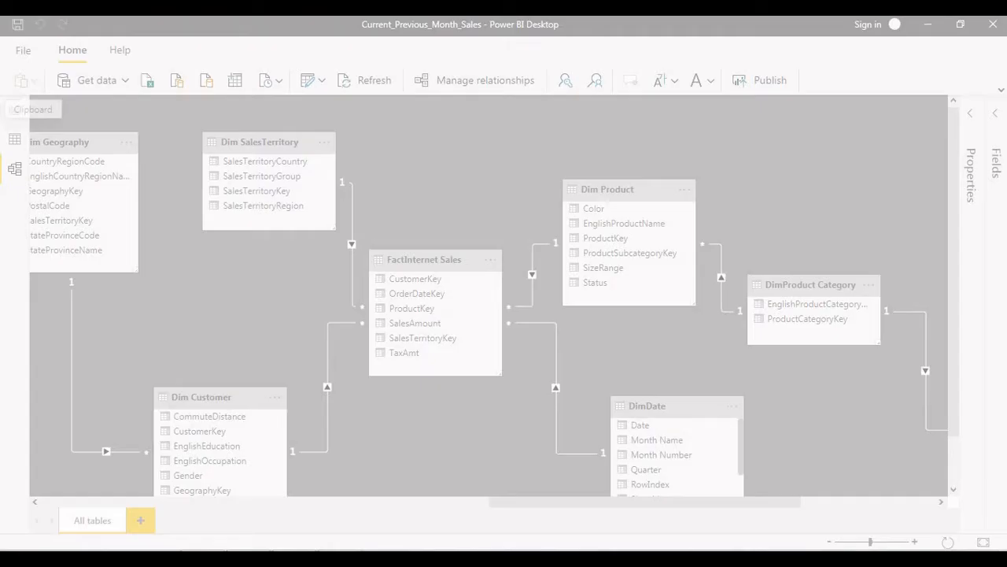
drag(36, 94, 883, 505)
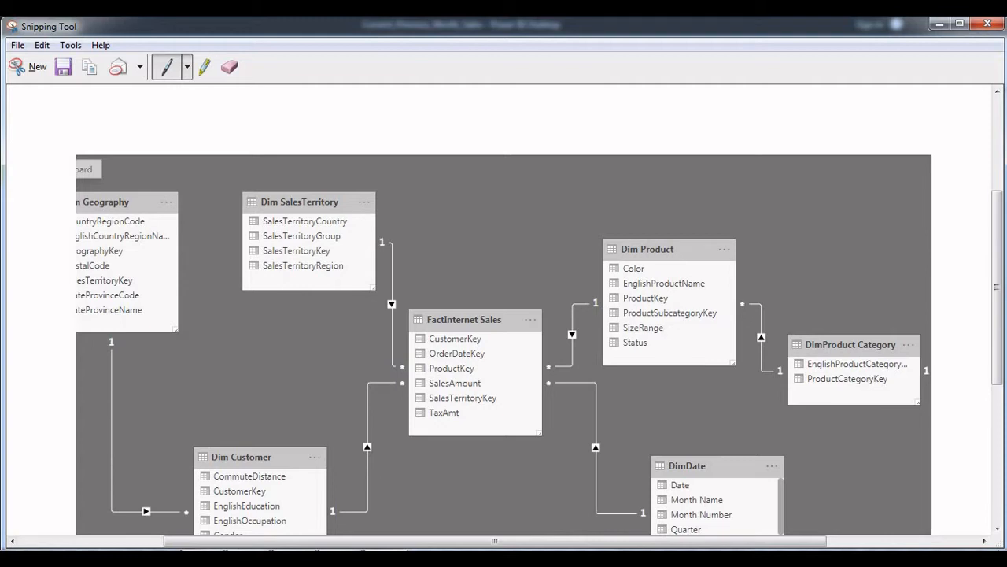
Circle FactInternet Sales on the snip in red pen and mark the relationship lines of SalesTerritory, DimProduct Category, DimDate, Dim Customer and Dim Geography.
mouse_move(428, 297)
mouse_down()
mouse_move(407, 305)
mouse_move(409, 446)
mouse_move(602, 374)
mouse_move(545, 312)
mouse_move(433, 296)
mouse_up()
mouse_move(386, 241)
mouse_down()
mouse_move(401, 245)
mouse_move(389, 381)
mouse_move(417, 355)
mouse_up()
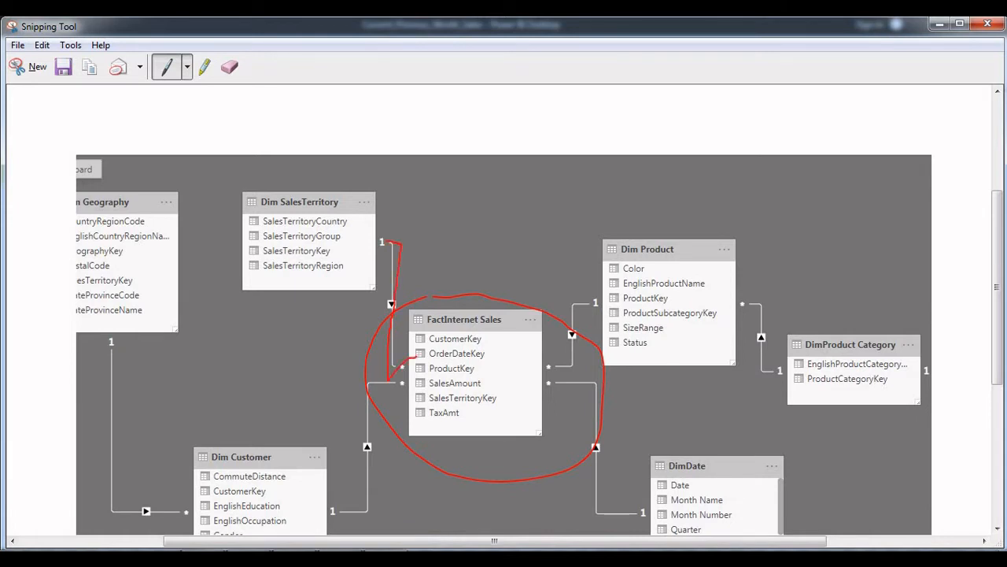
mouse_move(781, 372)
mouse_down()
mouse_move(759, 316)
mouse_move(742, 304)
mouse_up()
drag(559, 384, 578, 383)
mouse_move(644, 515)
mouse_down()
mouse_move(583, 490)
mouse_move(583, 387)
mouse_move(561, 380)
mouse_up()
mouse_move(382, 234)
mouse_down()
mouse_move(414, 233)
mouse_move(411, 340)
mouse_move(450, 347)
mouse_up()
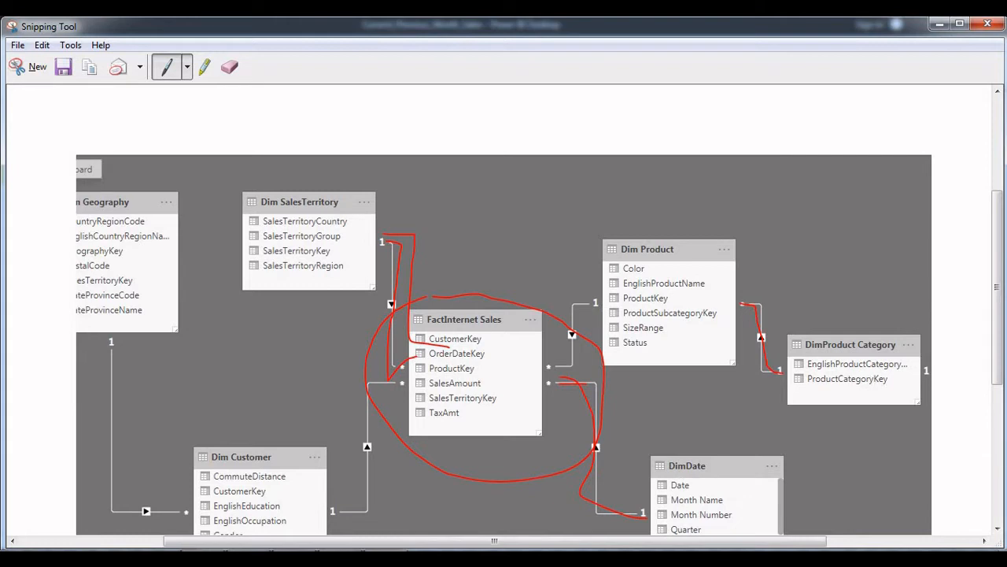
mouse_move(384, 434)
mouse_down()
mouse_move(351, 430)
mouse_move(350, 453)
mouse_move(376, 461)
mouse_move(382, 439)
mouse_up()
drag(128, 353, 254, 359)
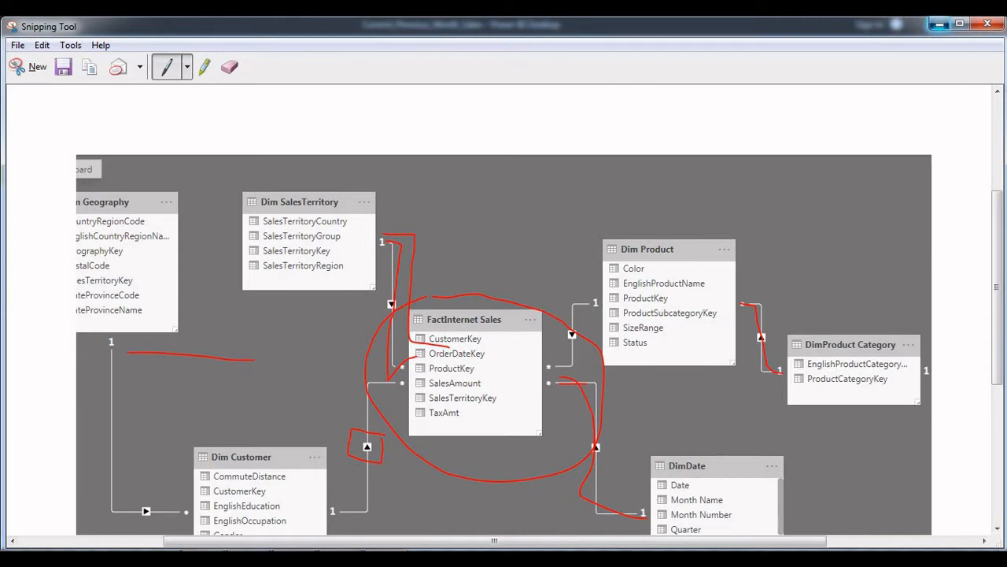
Return to the LY Sales report page in Power BI Desktop, clear the Canada filter and switch the 2002 year filter off and on again.
click(939, 23)
scroll(657, 258, left, 3)
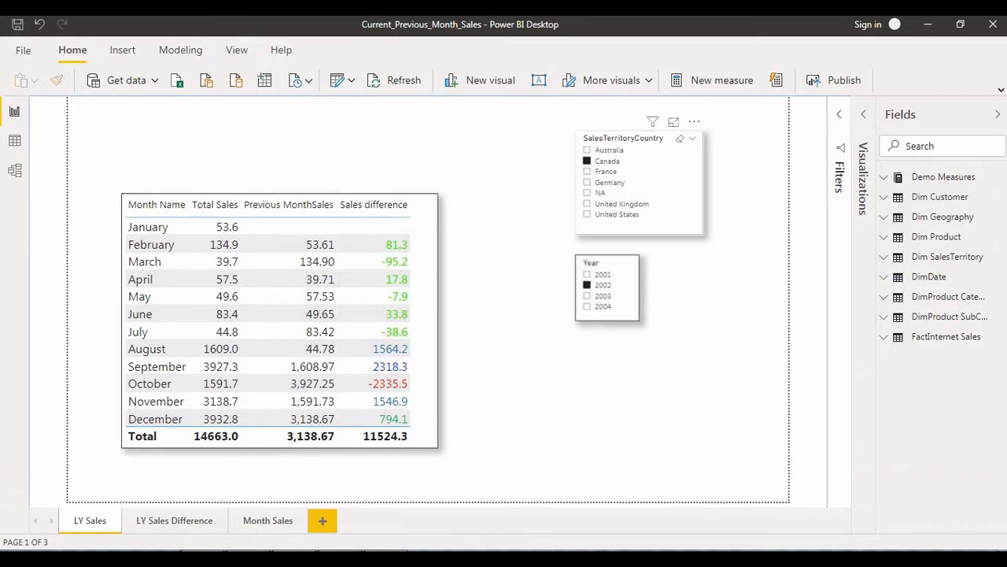
click(587, 160)
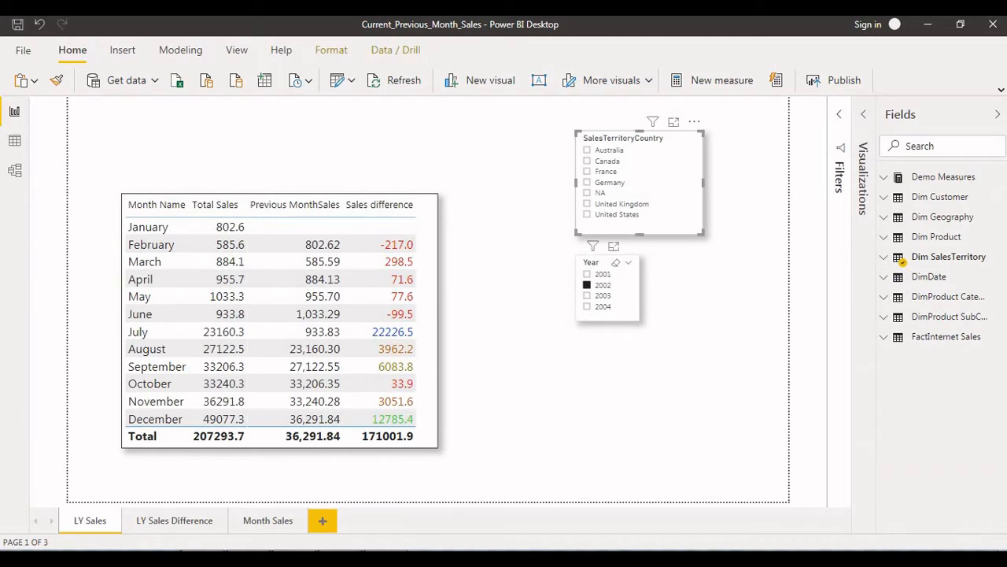
click(587, 284)
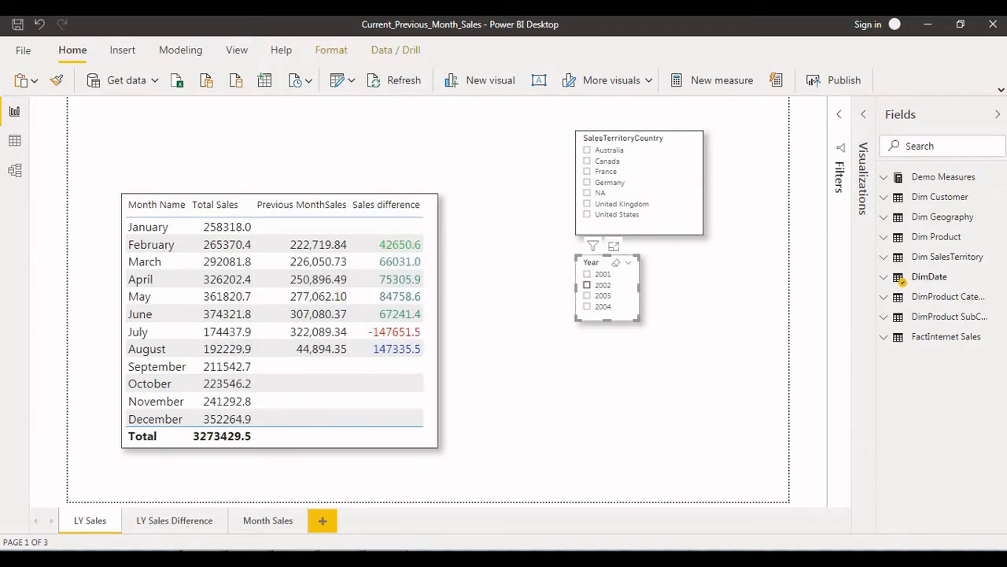
click(587, 285)
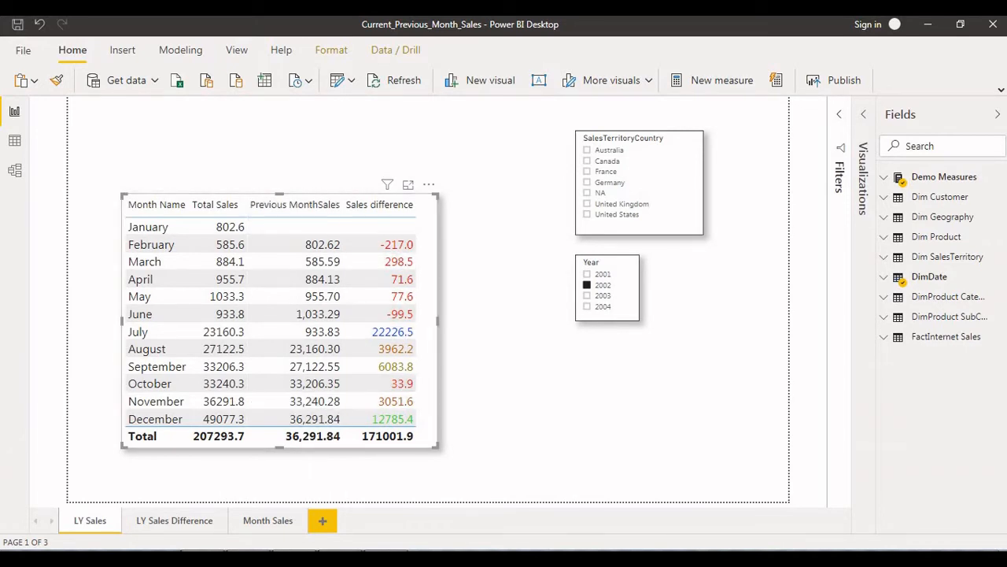
Open the formula of the Previous MonthSales measure from Demo Measures, enlarged and fully expanded.
click(944, 177)
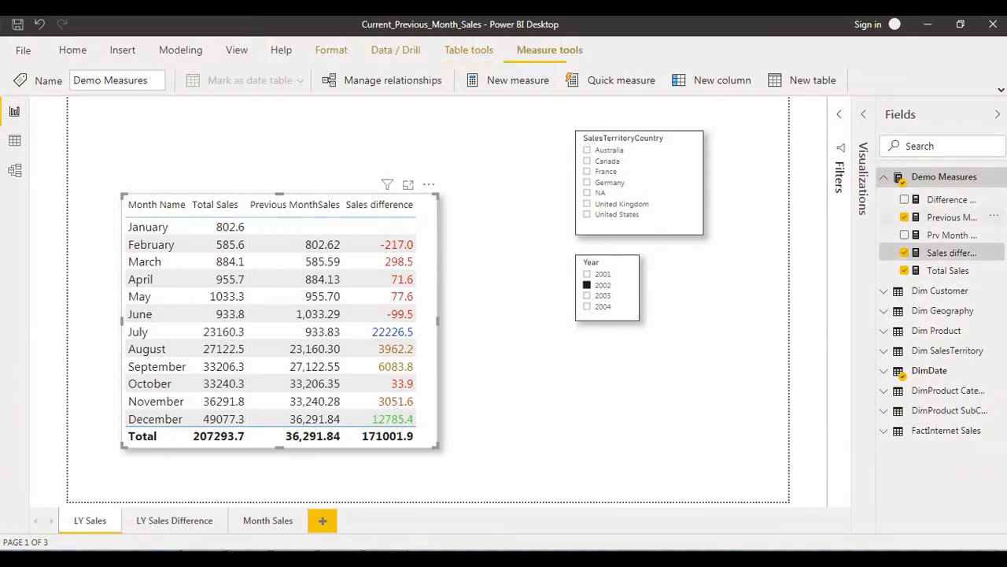
click(952, 217)
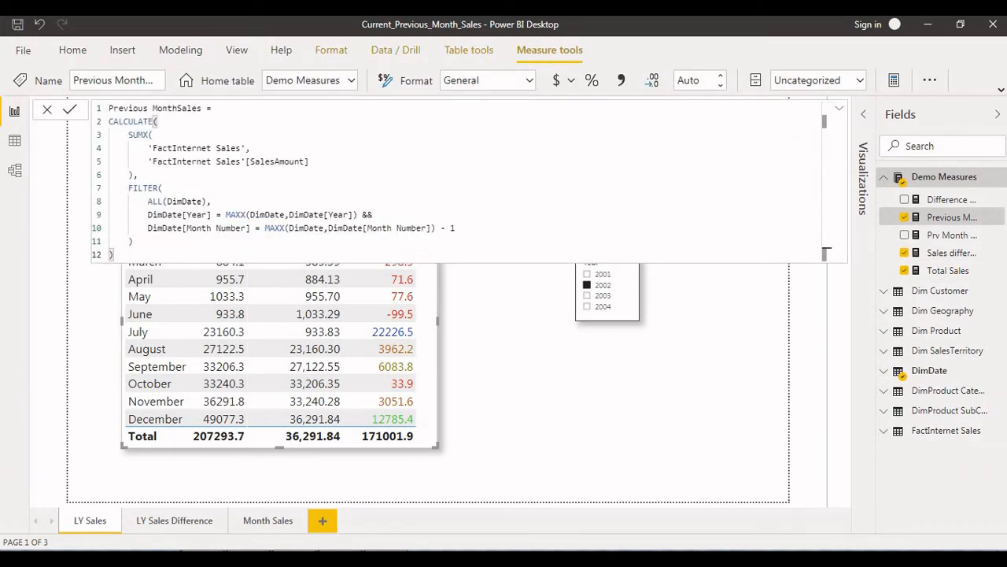
scroll(457, 181, up, 3)
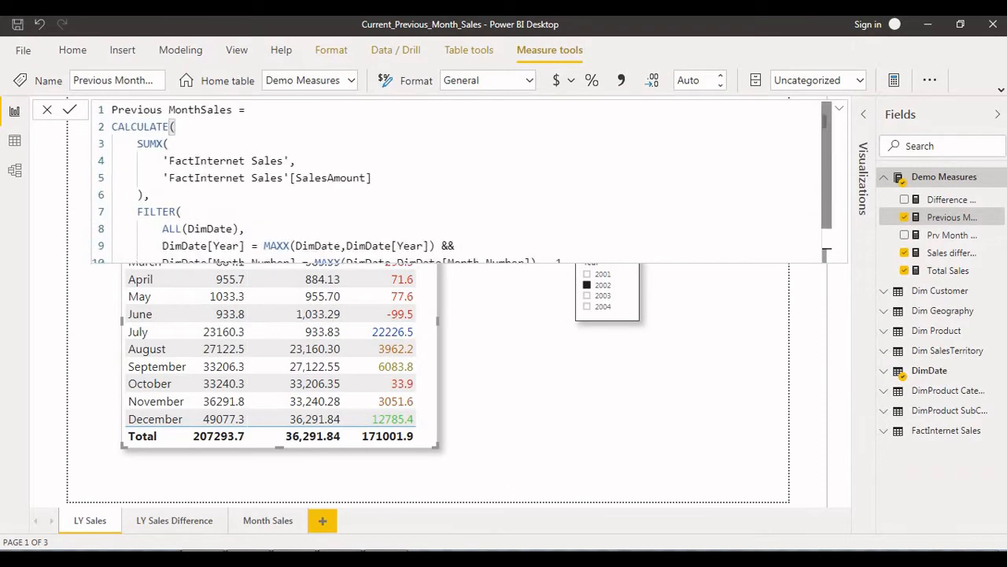
click(840, 109)
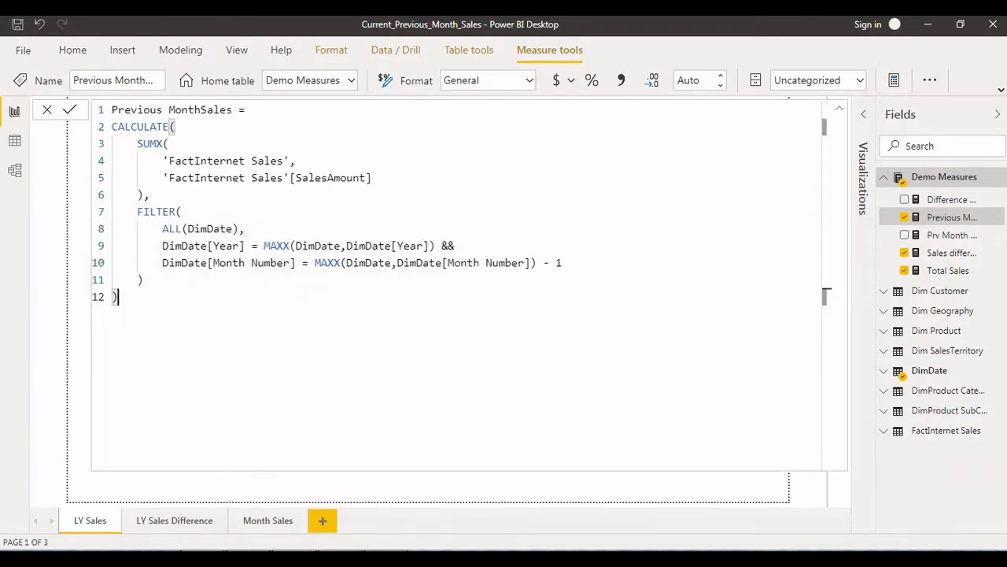
Examine the SUMX and FILTER arguments inside the CALCULATE expression of Previous MonthSales.
click(124, 145)
drag(124, 144, 143, 280)
click(149, 194)
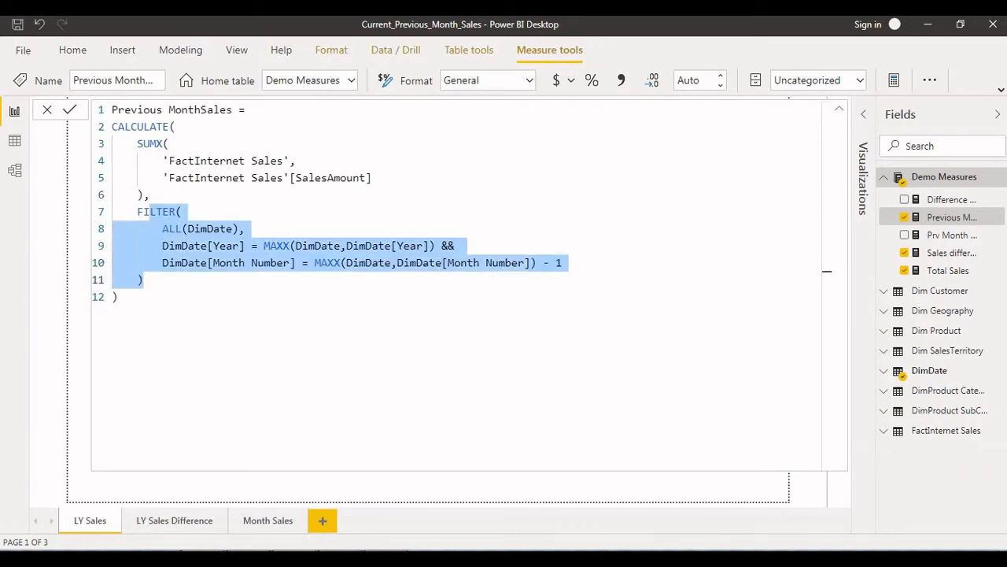
click(118, 297)
Examine the MAXX conditions on DimDate year and month number minus 1 in the measure, and collapse the formula editor.
drag(251, 246, 404, 245)
click(118, 297)
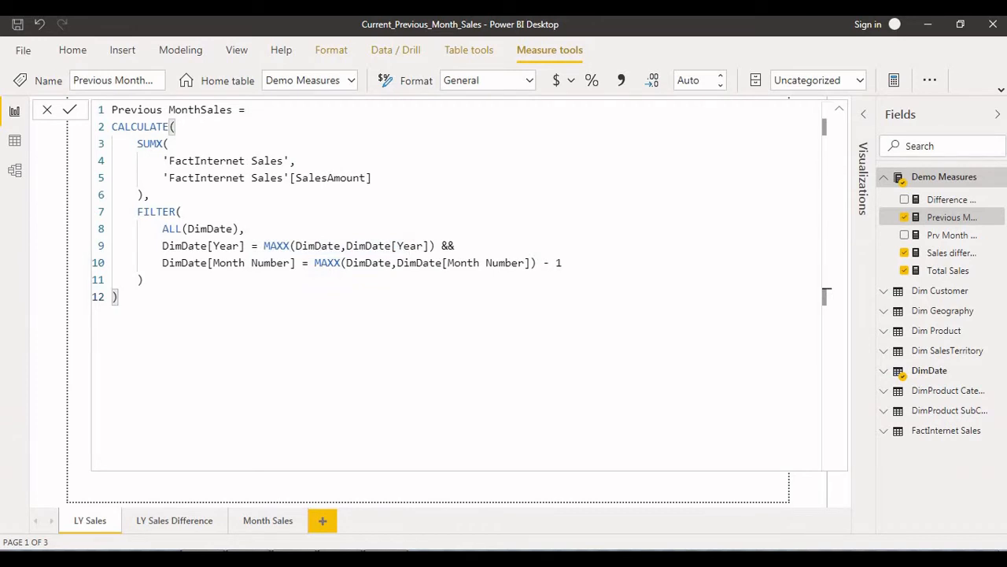
drag(264, 246, 404, 245)
click(405, 245)
drag(162, 263, 263, 263)
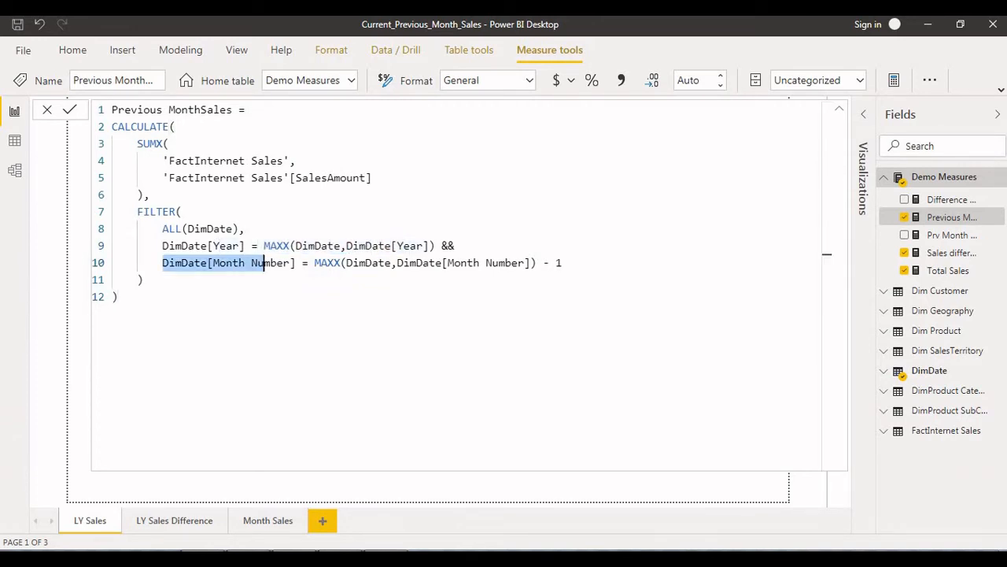
click(543, 263)
drag(563, 262, 543, 251)
drag(461, 245, 162, 245)
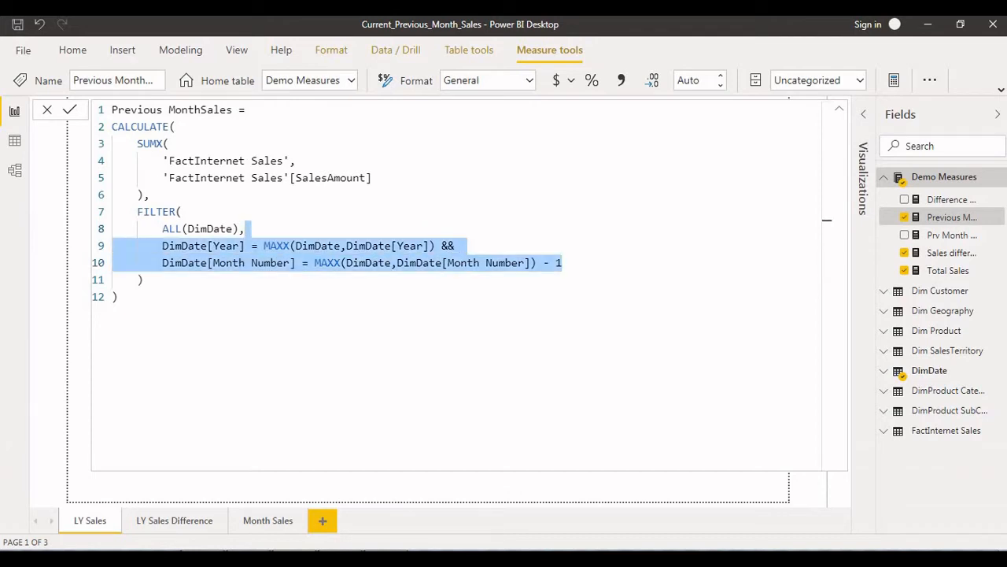
click(417, 246)
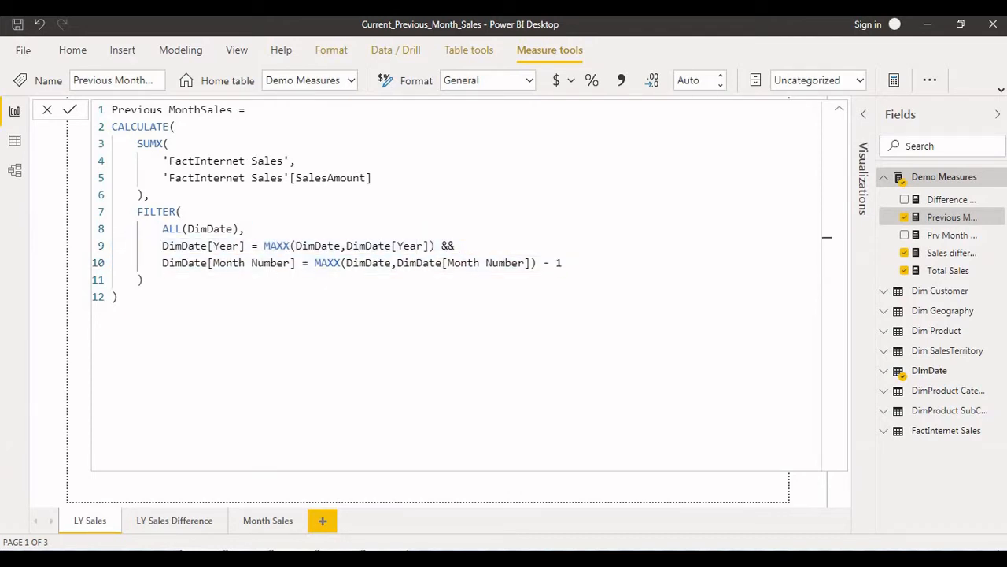
drag(201, 160, 118, 296)
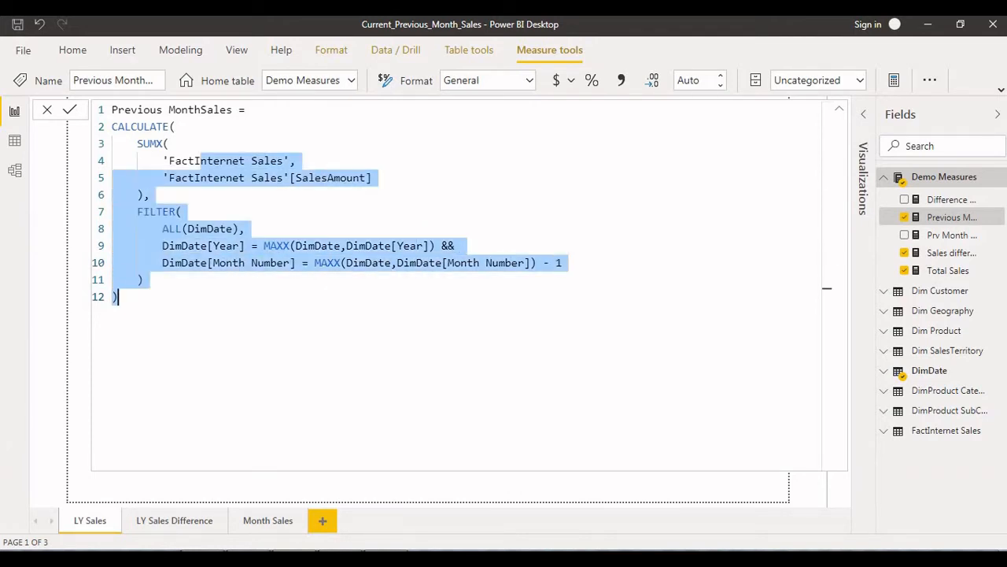
click(839, 109)
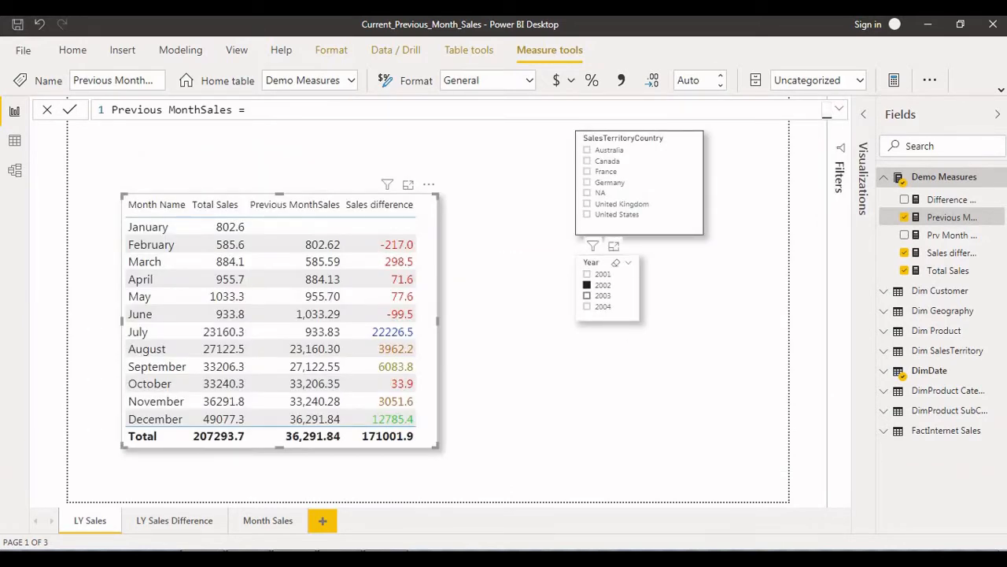
Compare the monthly sales table for 2003 and 2004, ending with the year filter on 2003.
click(586, 295)
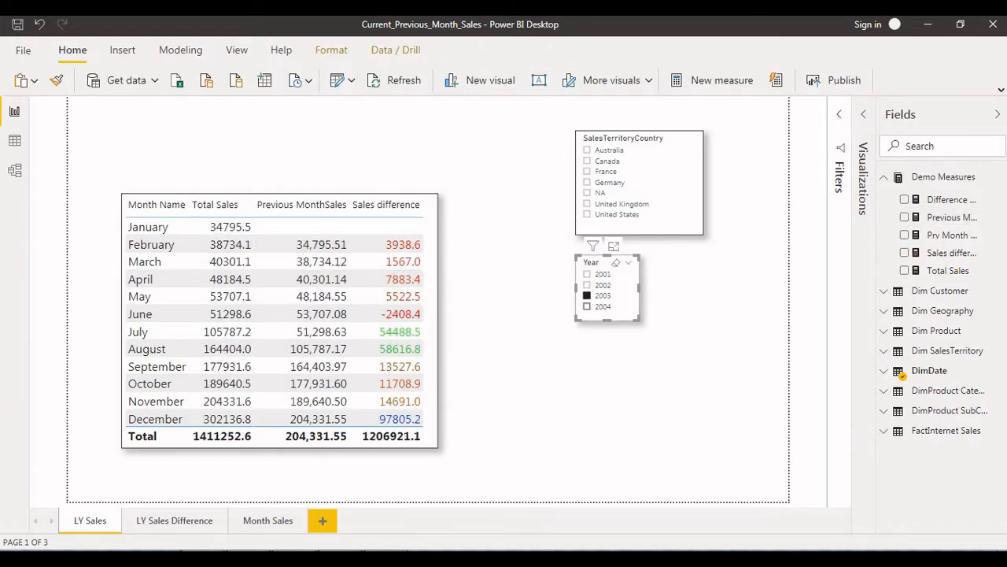
click(586, 306)
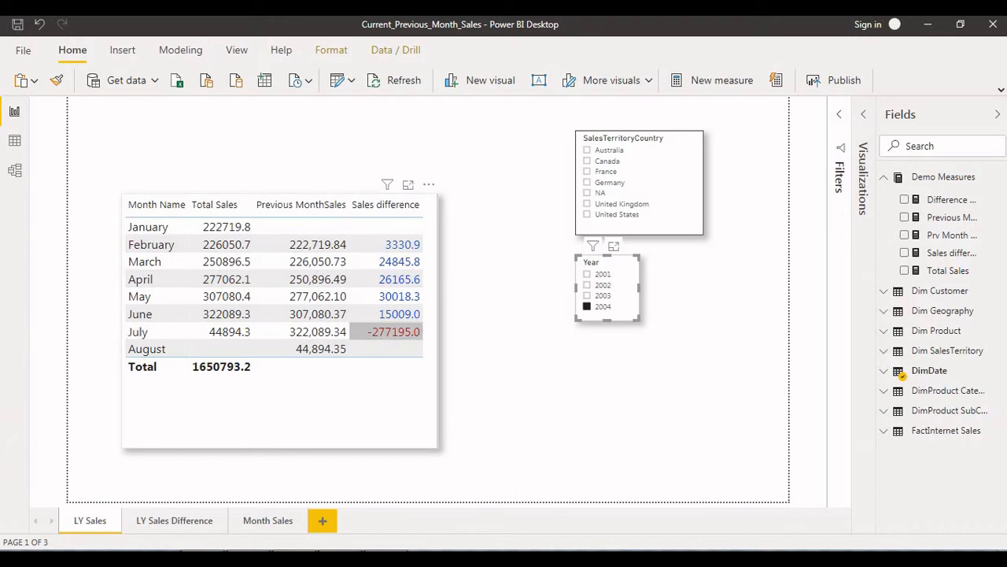
click(587, 295)
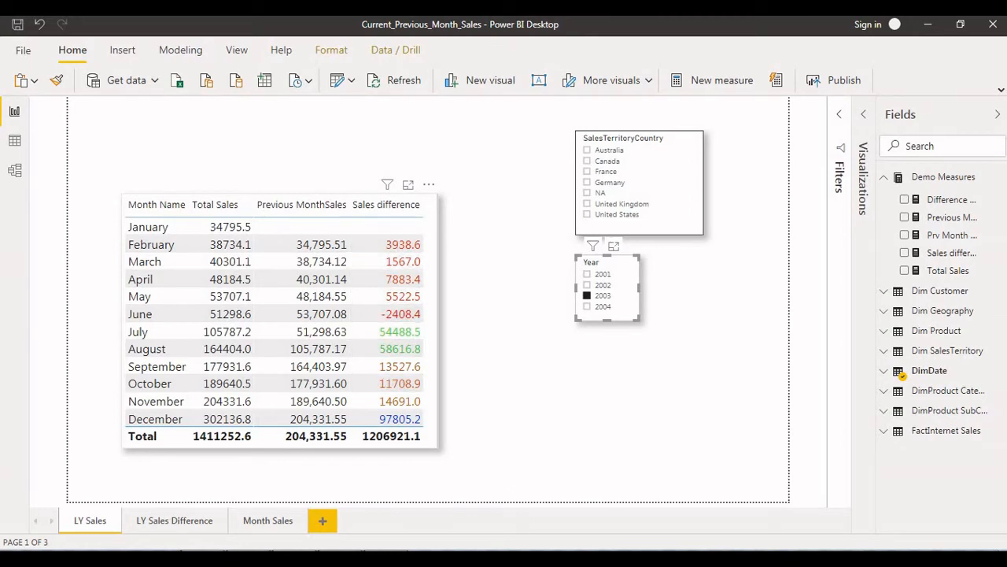
Review the font color conditional formatting of the Sales difference column and accept its diverging red, green and blue color scale.
click(430, 236)
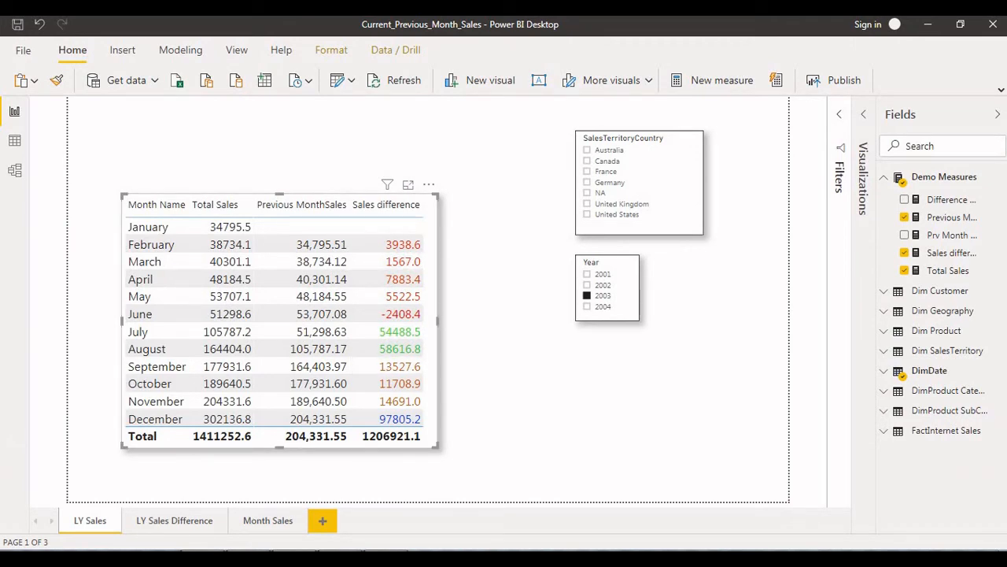
click(864, 115)
click(850, 354)
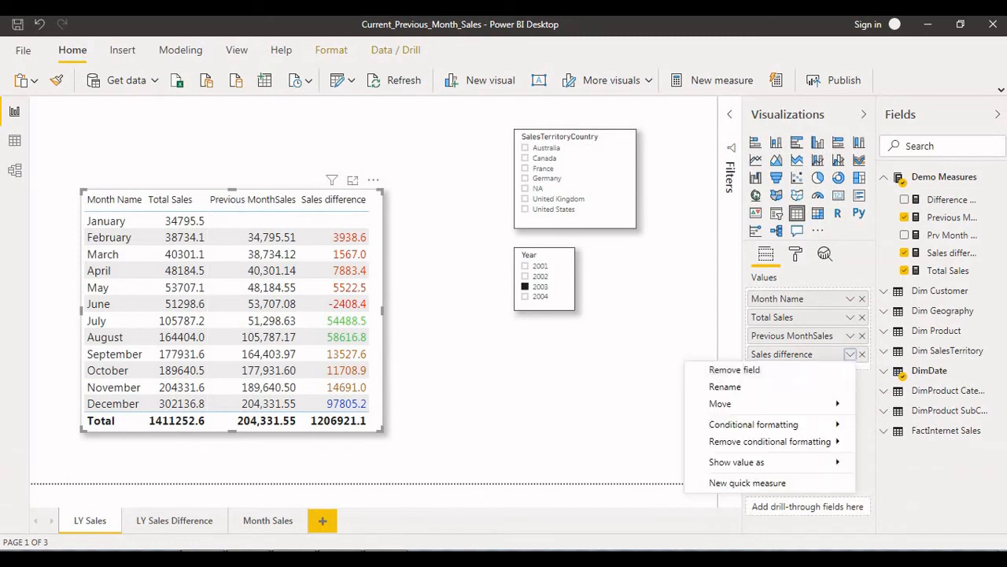
mouse_move(787, 425)
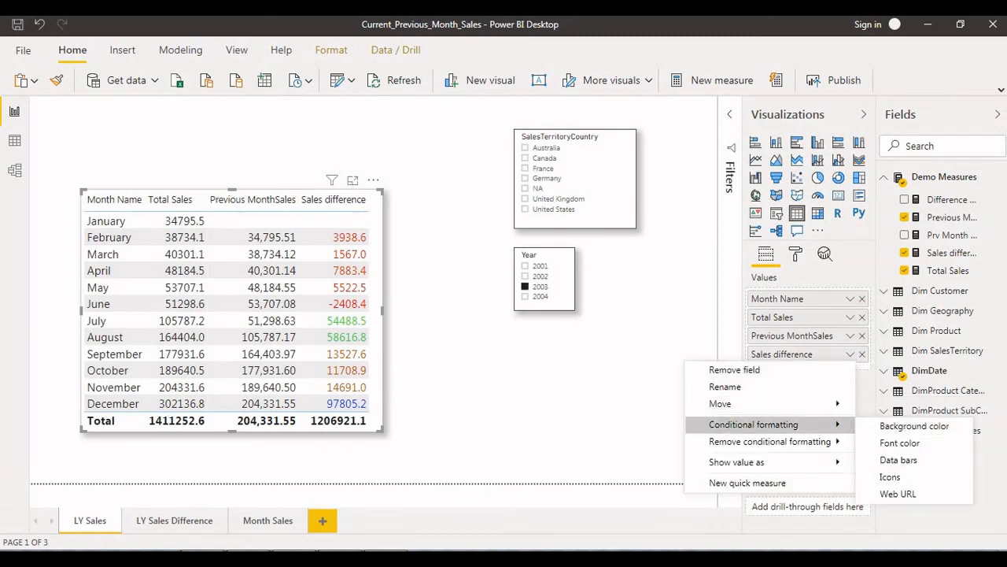
click(900, 443)
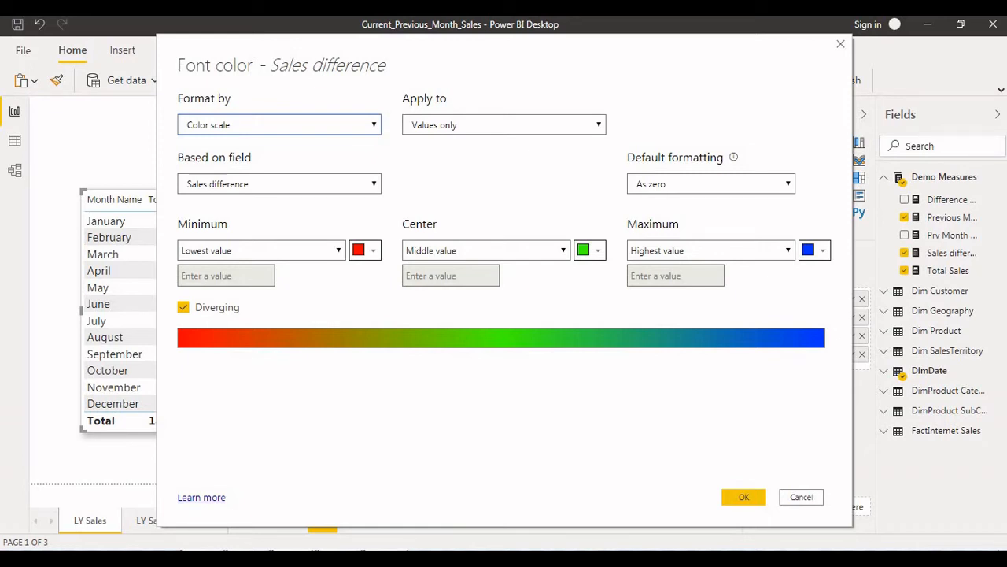
click(744, 496)
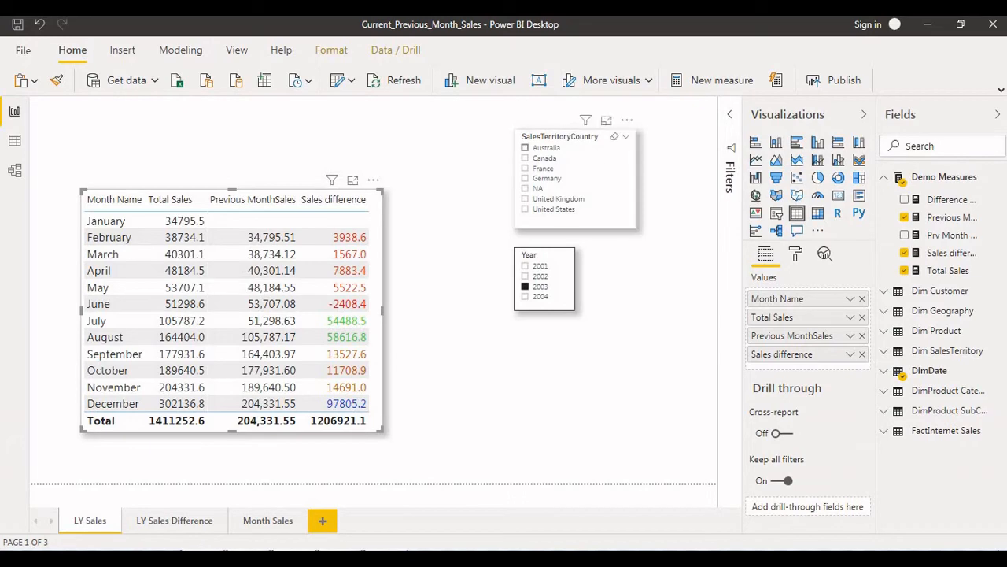
Filter the sales table by Australia, United States and United Kingdom in turn, and set the year filter to 2002.
click(543, 148)
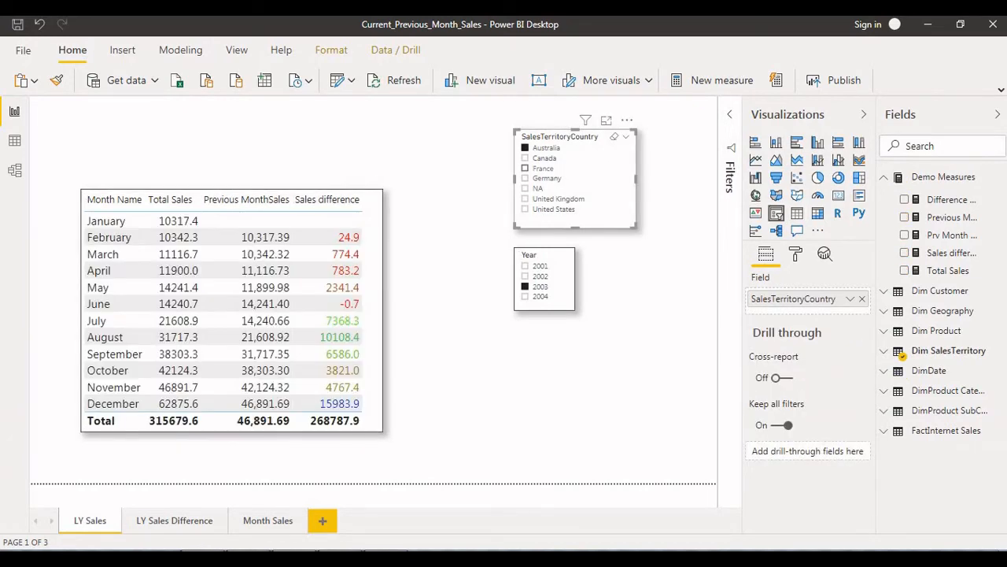
click(553, 210)
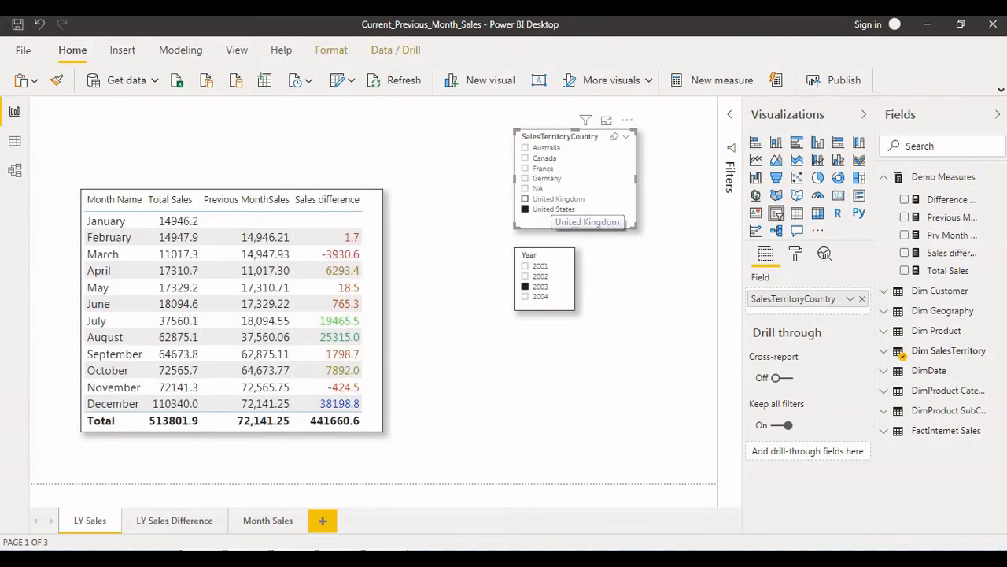
click(555, 200)
click(540, 276)
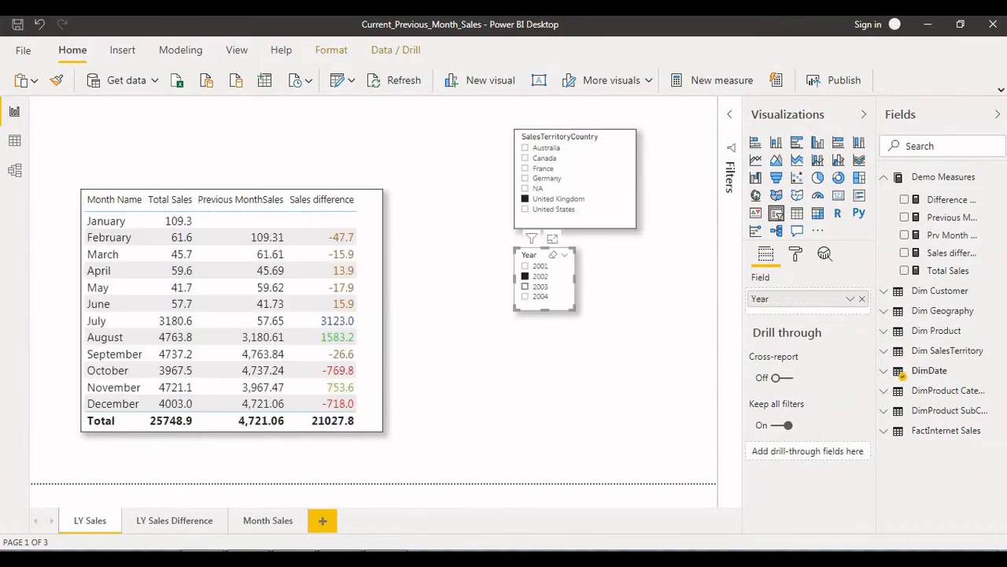
Set the year filter to 2003 for the United Kingdom sales table and select the table.
click(540, 287)
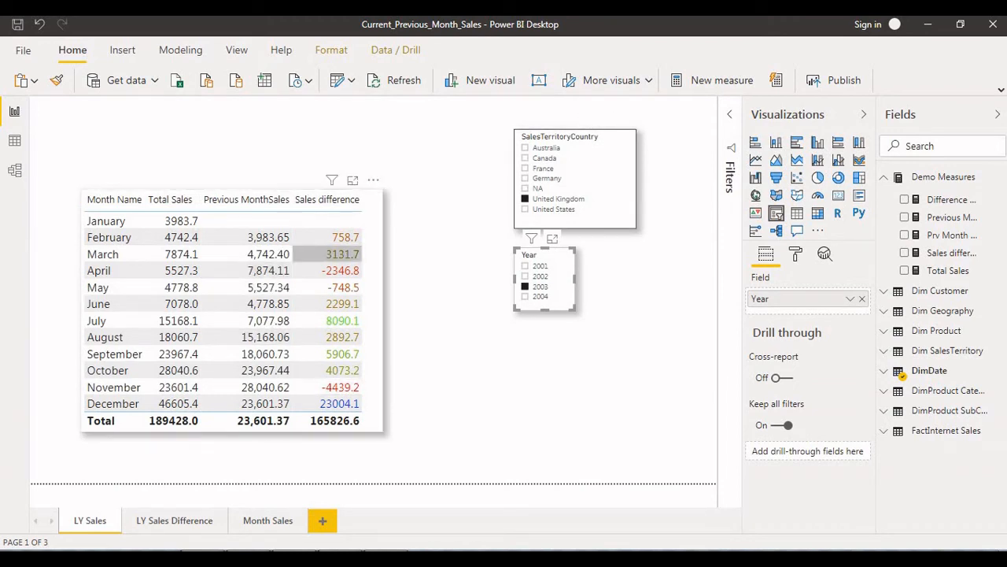
click(330, 200)
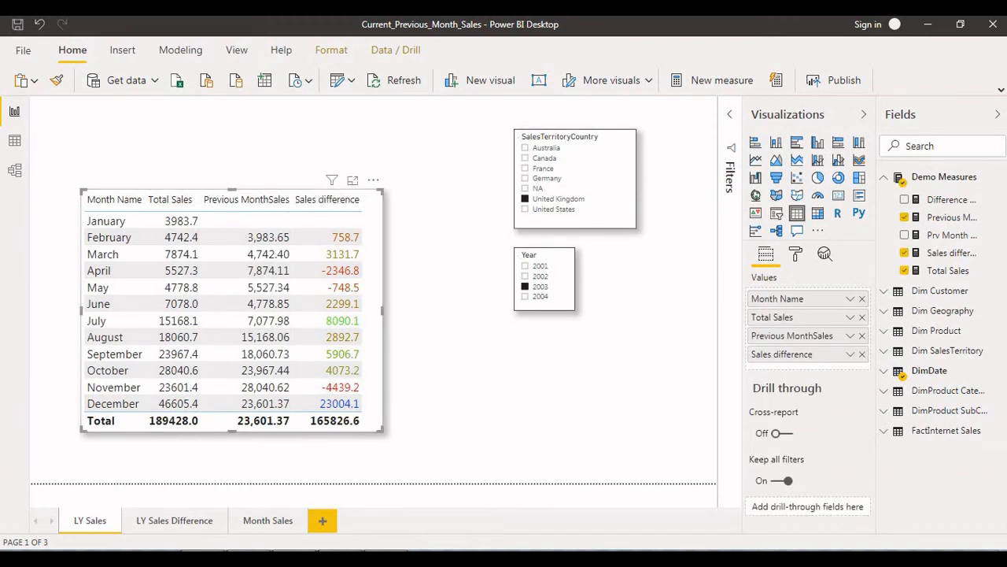
Open the LY Sales Difference page and examine its Total Sales and Previous MonthSales column chart for 2002 and 2004.
click(174, 520)
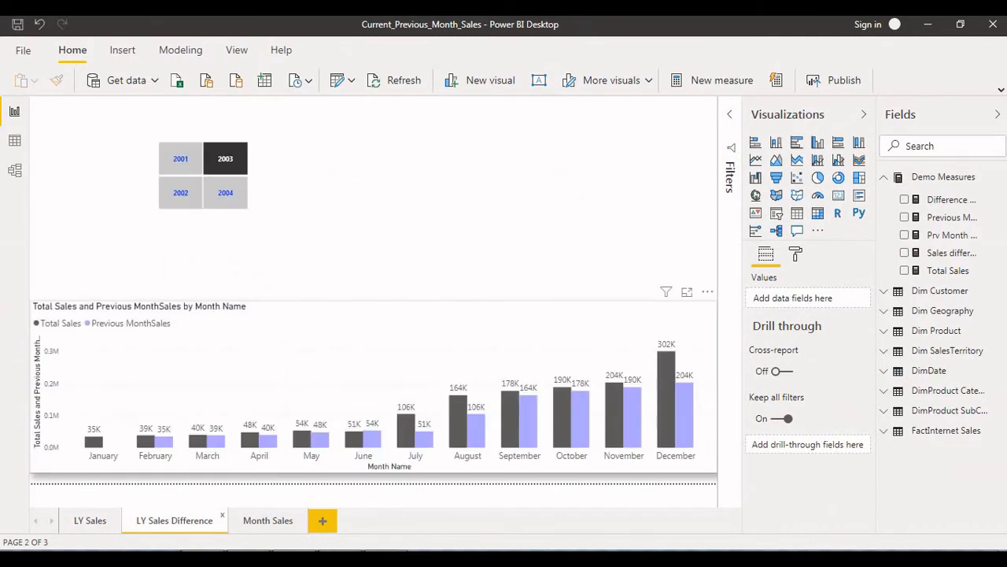
click(346, 354)
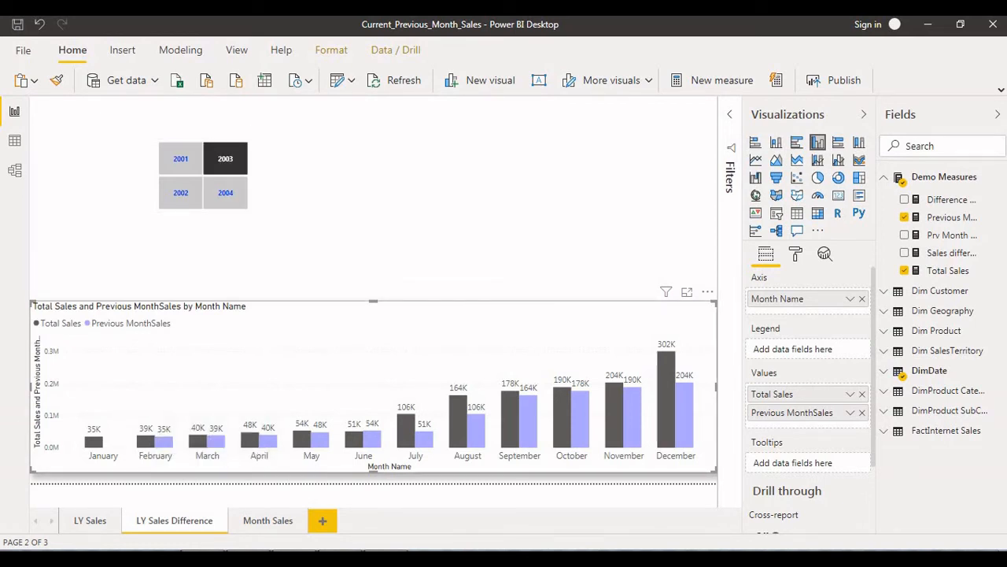
click(181, 193)
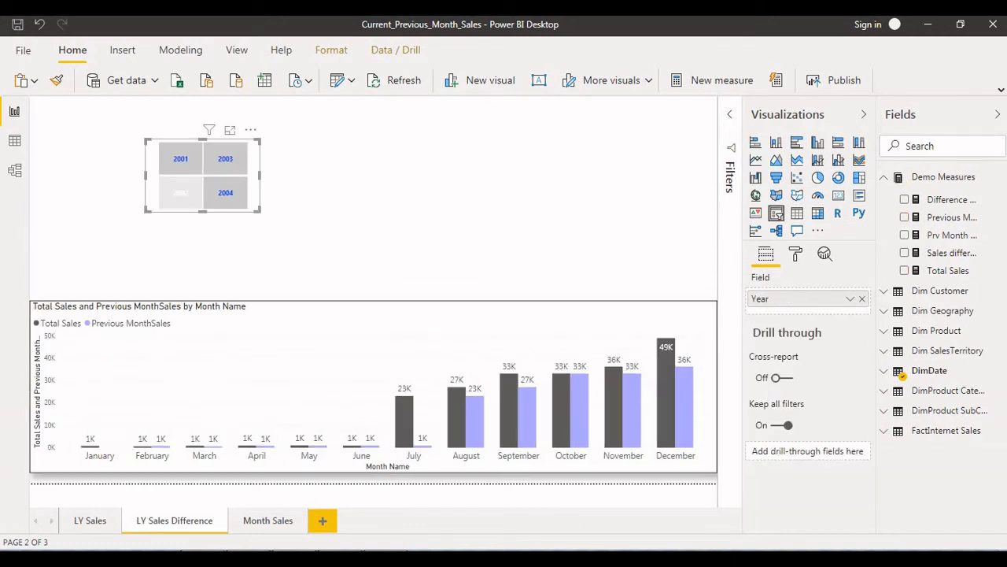
click(226, 193)
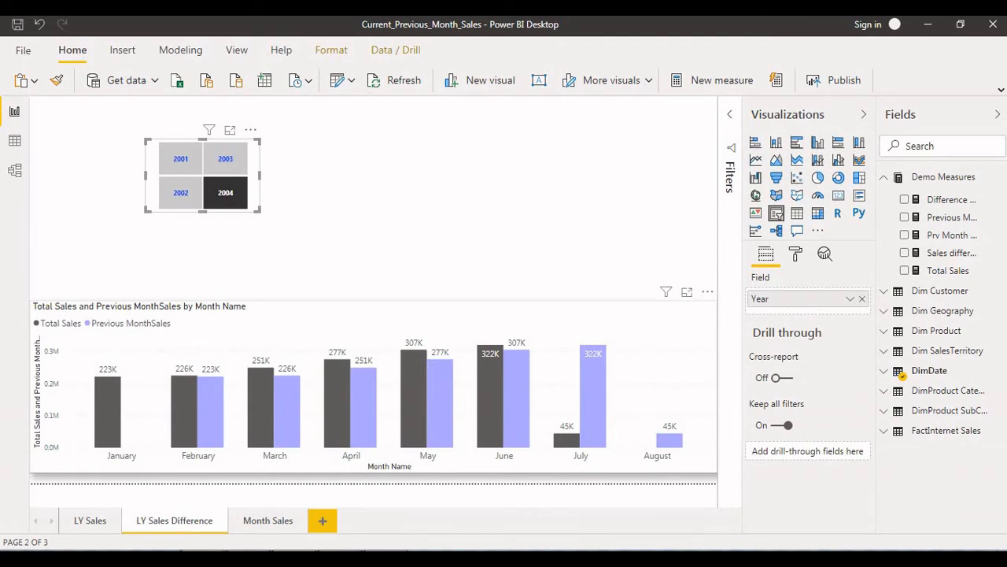
mouse_move(664, 445)
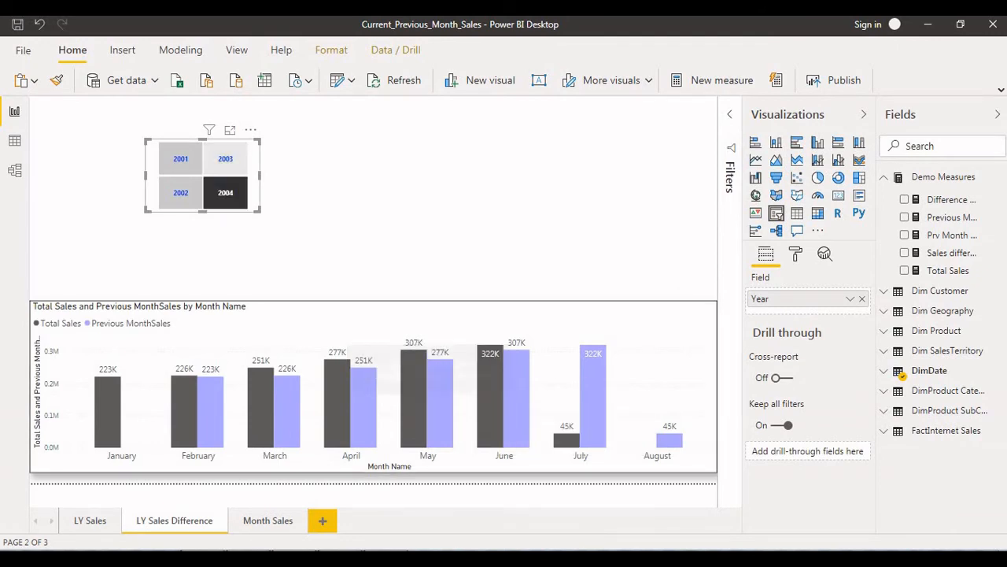
Compare the monthly column chart across 2003, 2002, 2001 and 2004, ending with the year filter on 2003.
click(226, 159)
click(181, 193)
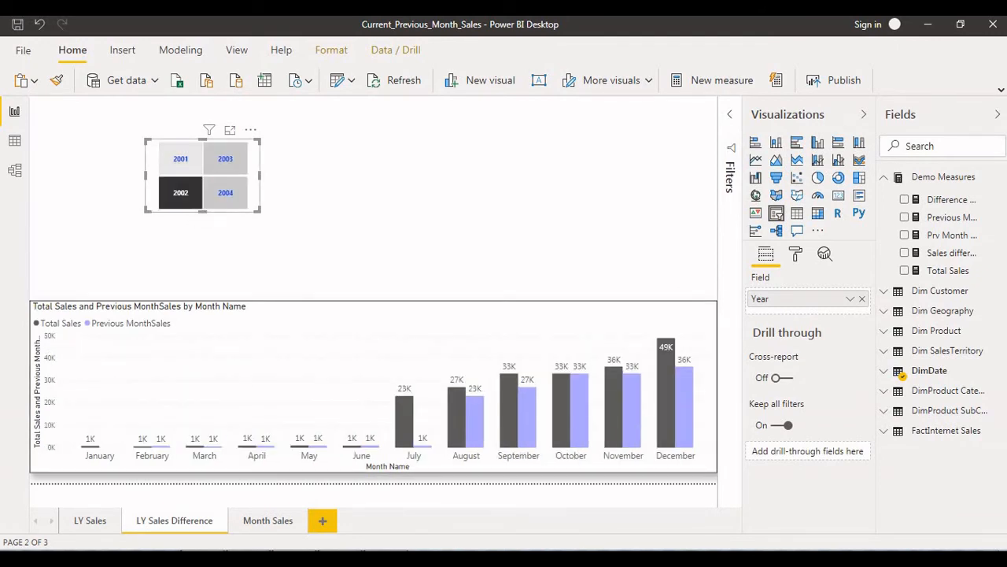
click(181, 159)
click(226, 193)
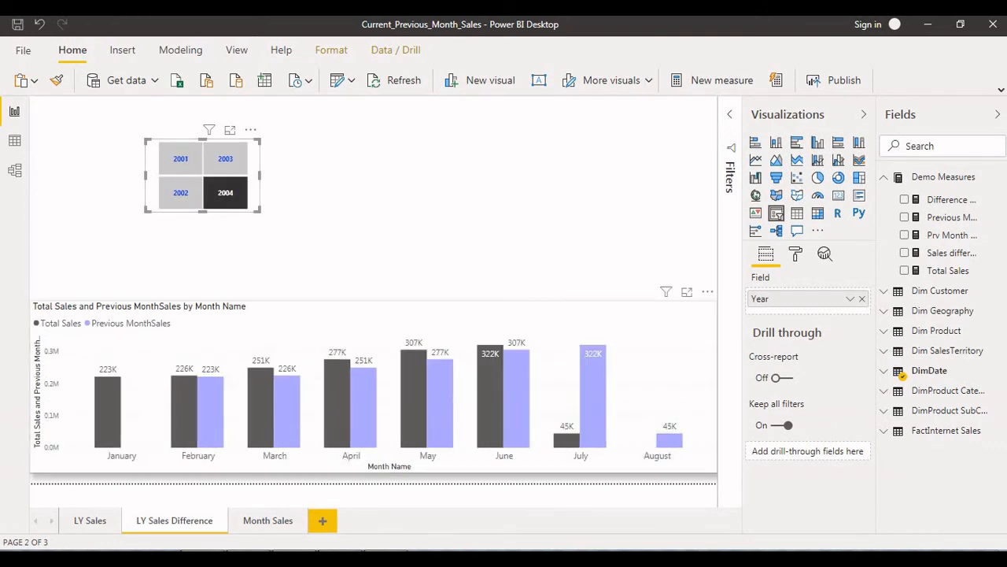
click(225, 159)
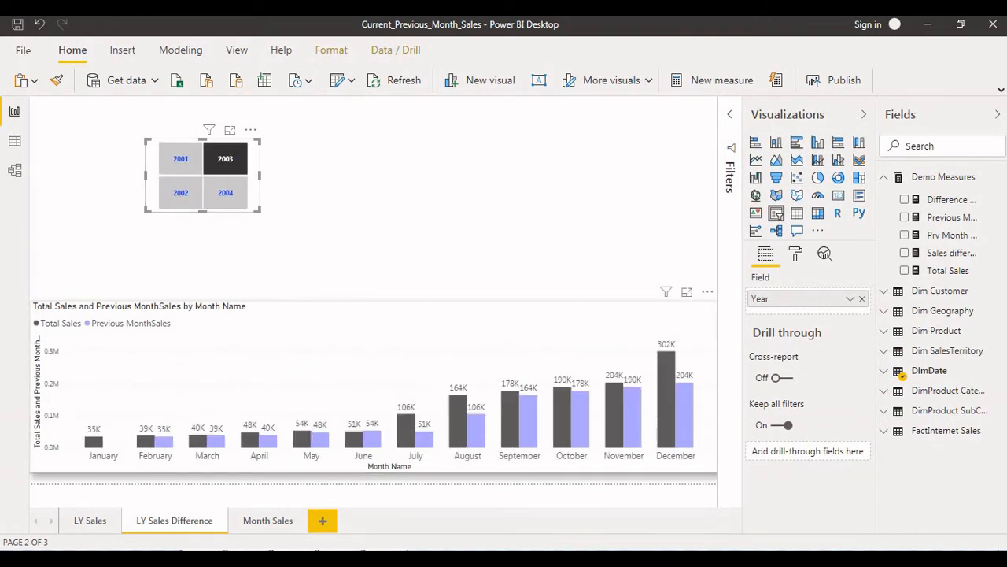
click(354, 354)
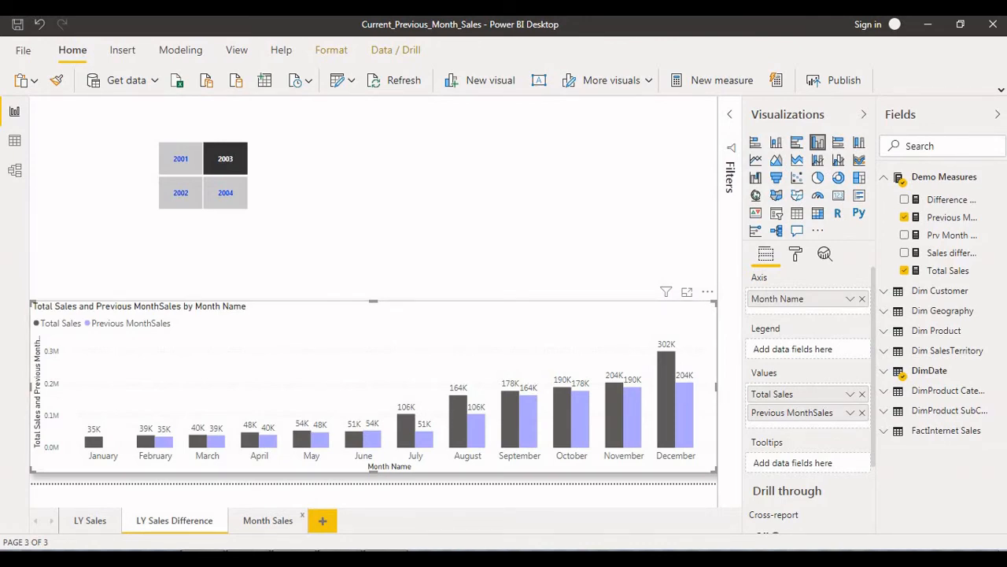
Open the Month Sales page and examine the daily total, previous month and difference values for January 2002.
click(267, 521)
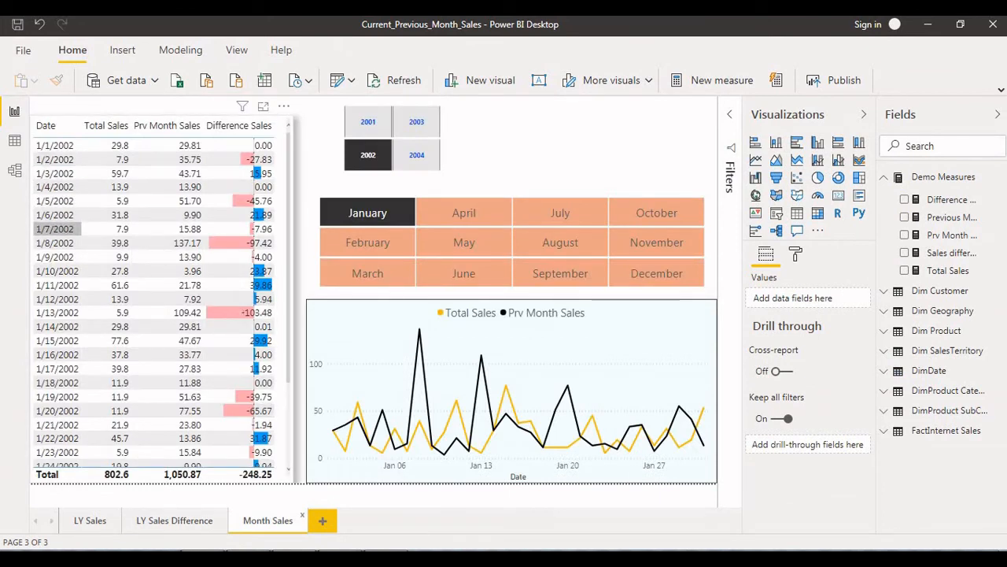
click(174, 520)
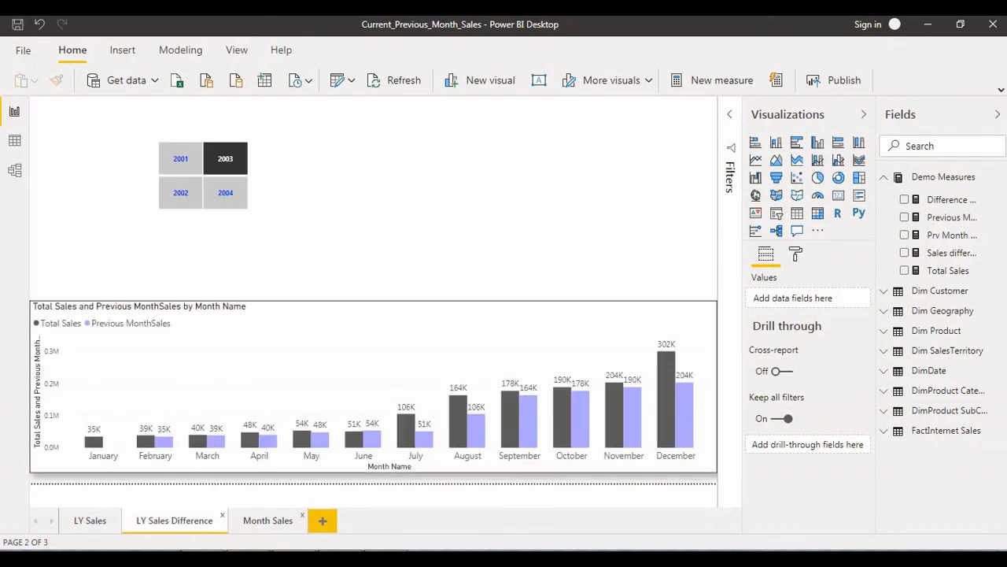
click(268, 520)
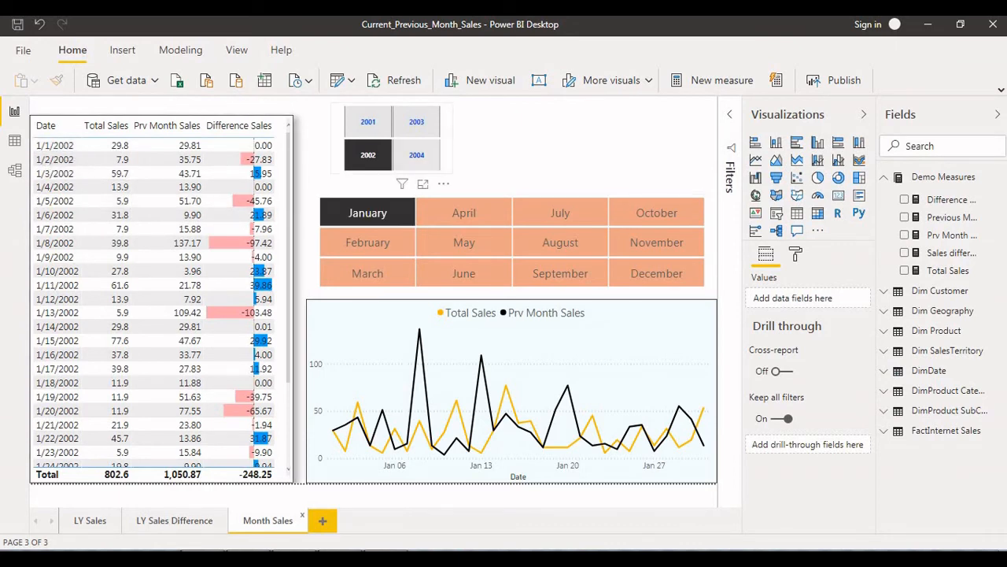
click(445, 168)
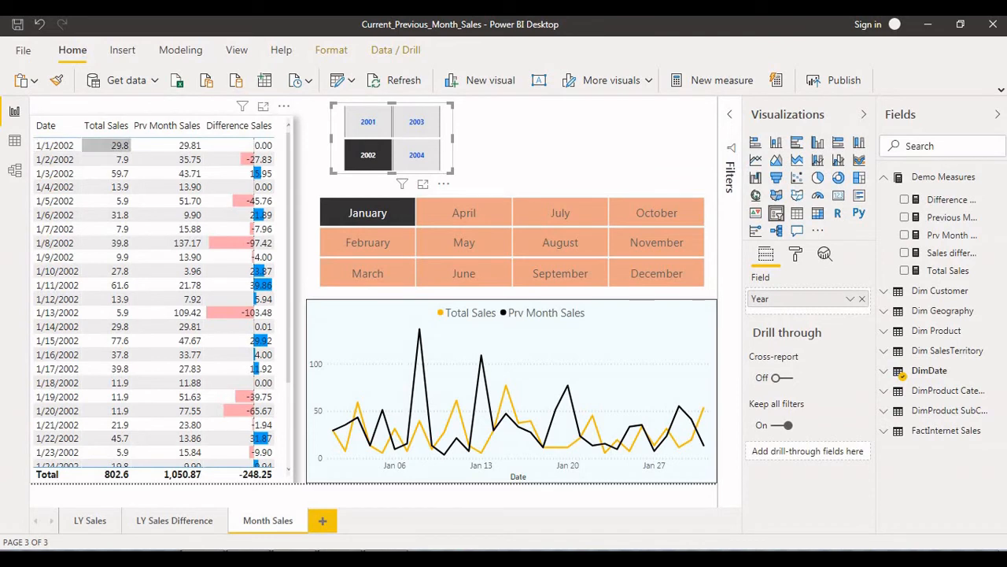
key(Down)
key(Down)
key(Up)
key(Up)
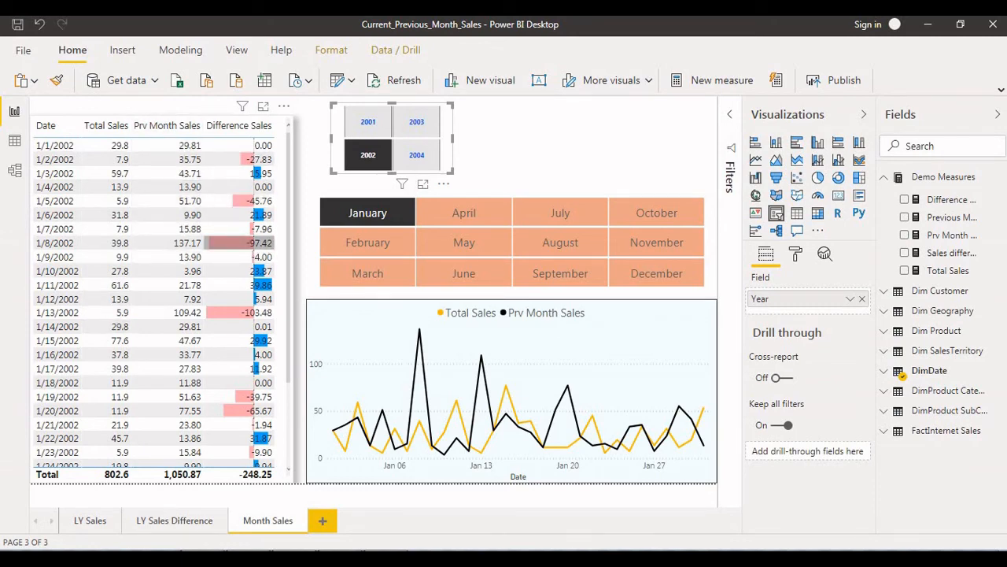
Filter the Month Sales page to April 2002 and examine the whole daily table and the line chart.
click(465, 213)
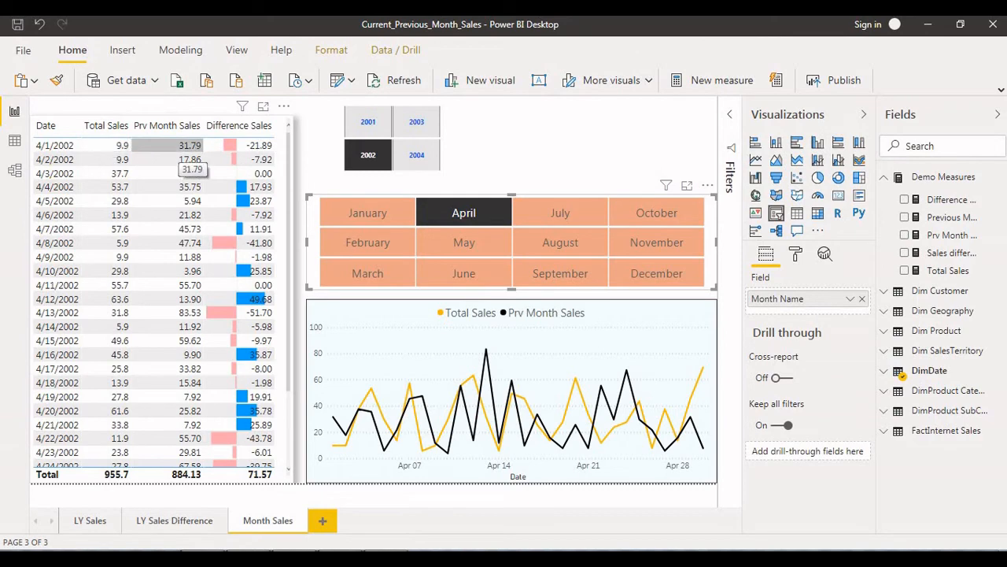
scroll(244, 212, down, 2)
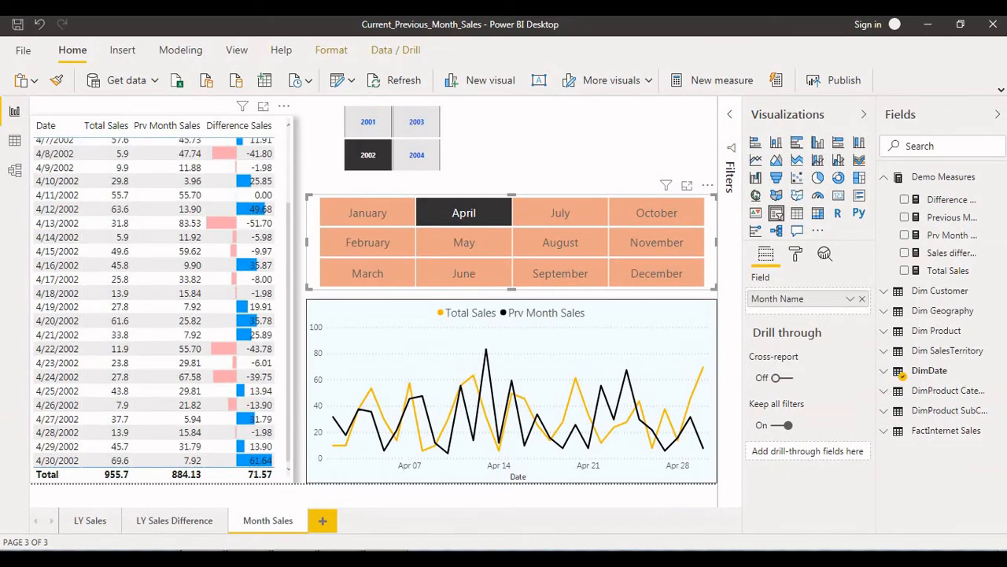
scroll(244, 211, up, 2)
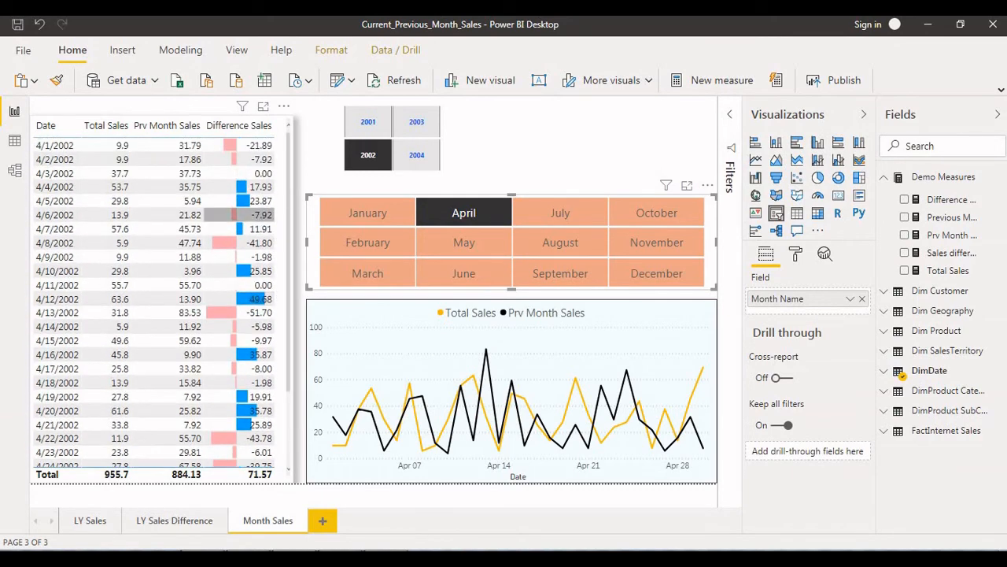
scroll(229, 212, down, 2)
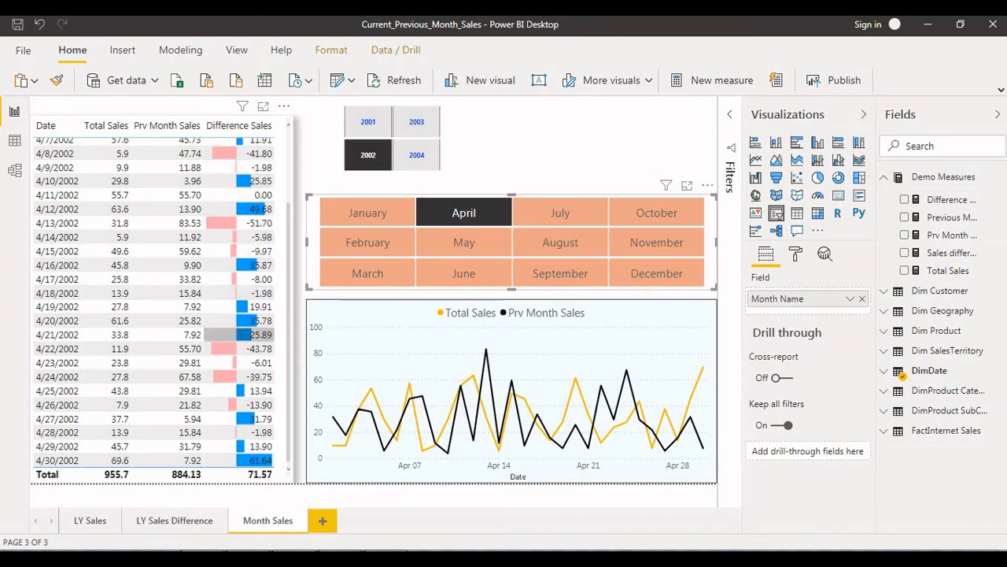
scroll(236, 340, up, 3)
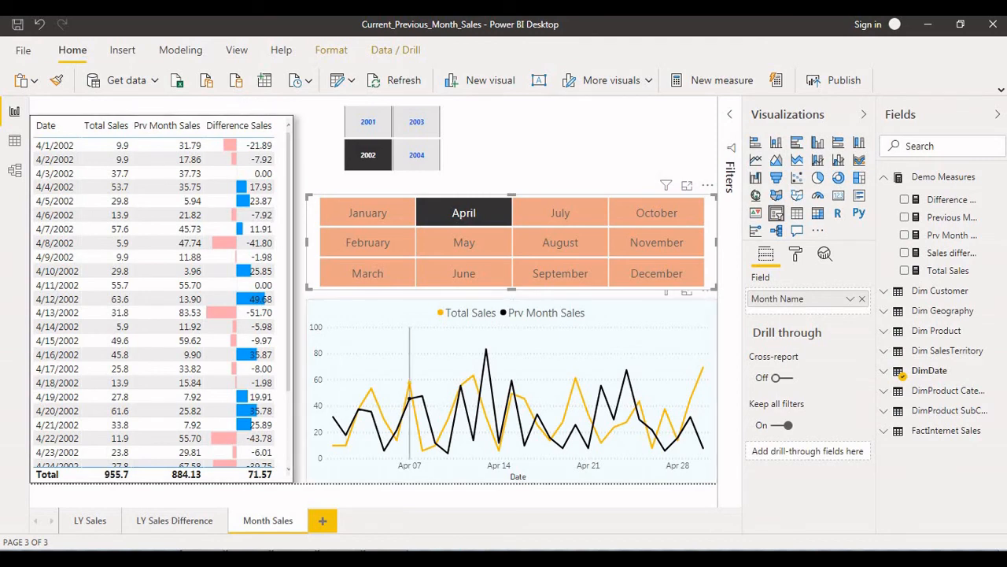
click(393, 346)
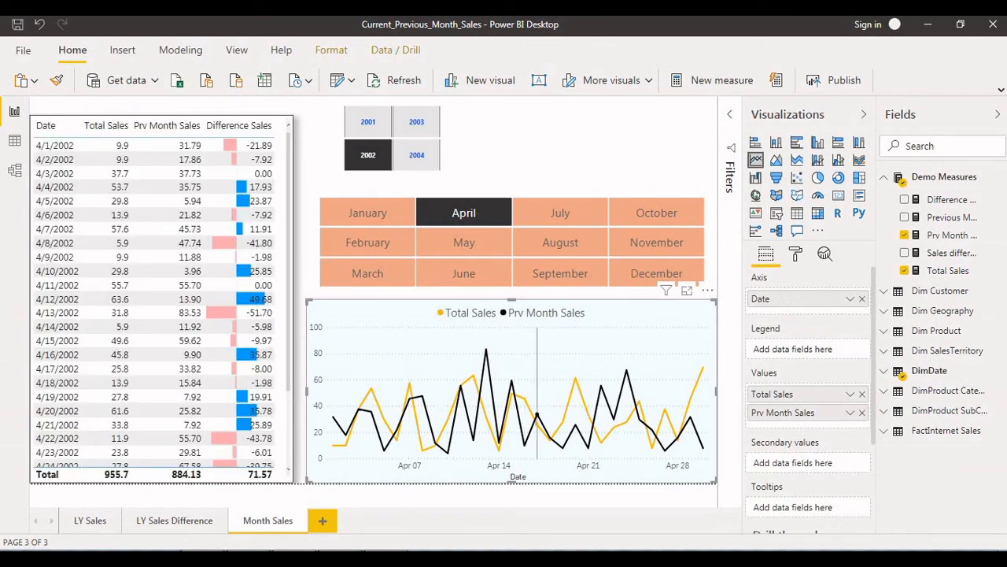
mouse_move(534, 404)
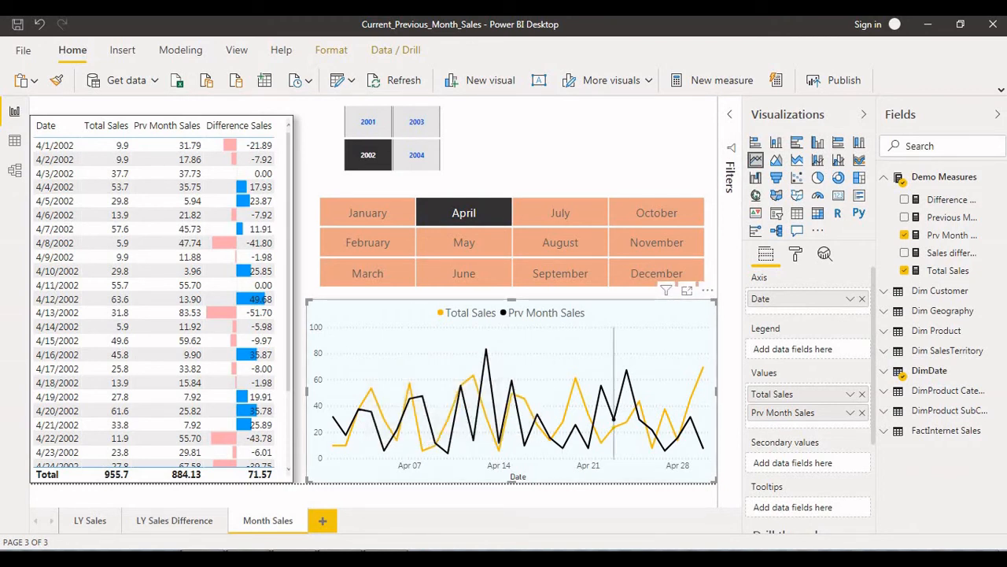
Filter the page to August 2002, switch the year to 2003, and go through May, March and February, ending with July.
click(560, 242)
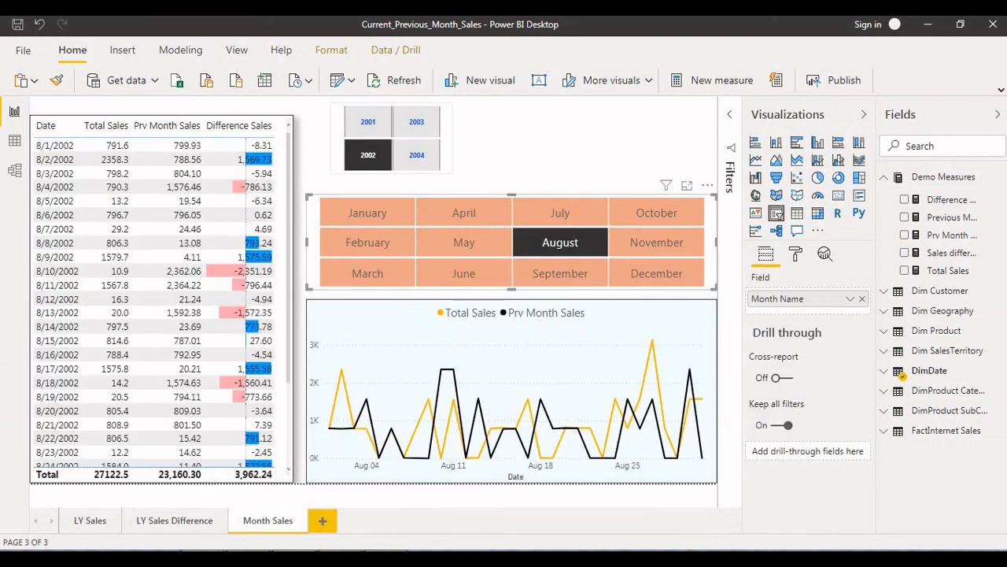
click(416, 122)
click(461, 250)
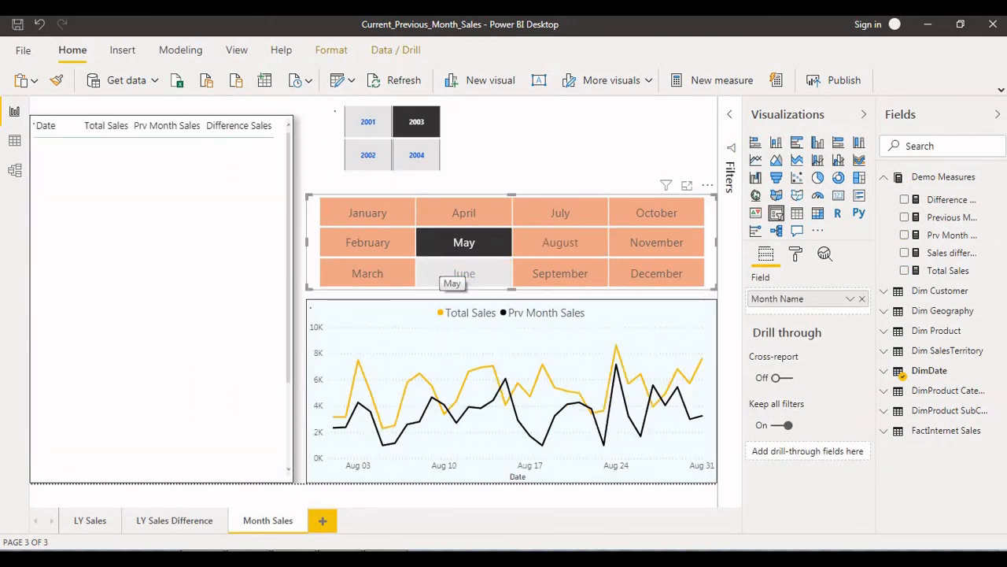
click(368, 273)
click(368, 242)
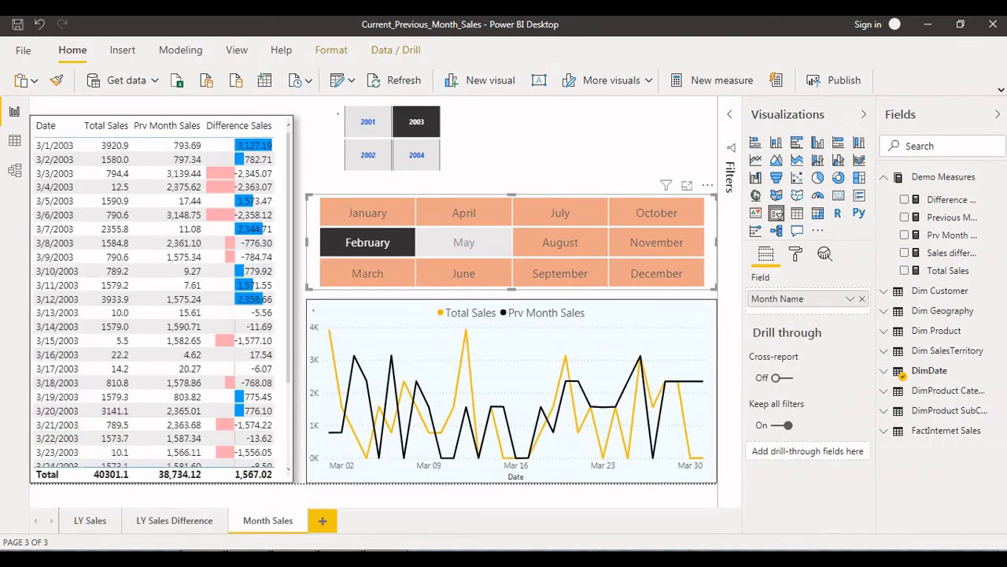
click(464, 242)
click(561, 213)
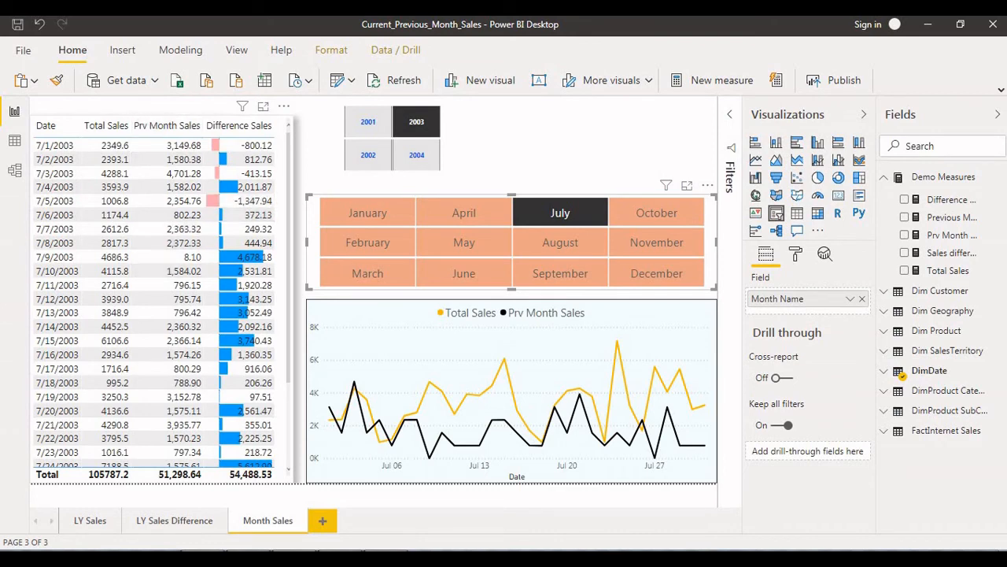
Open the Prv Month Sales measure's formula from the daily table and expand the editor so the full DAX code fits.
click(280, 228)
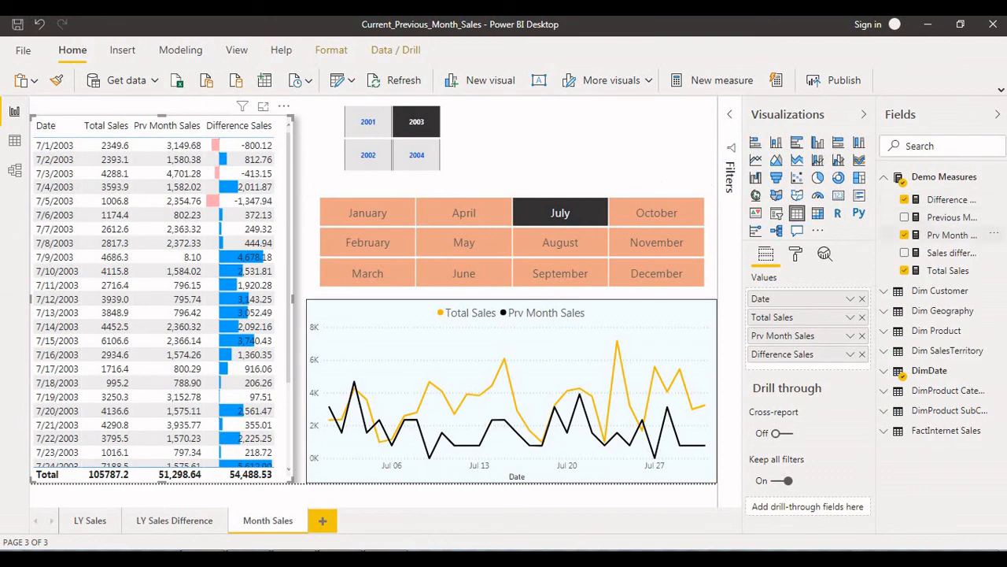
click(952, 235)
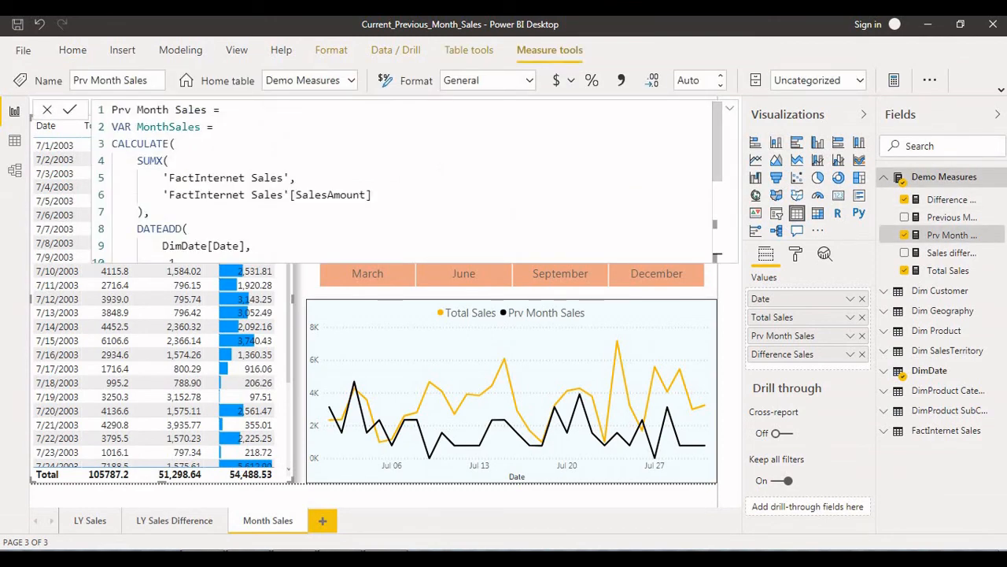
click(729, 109)
scroll(403, 285, up, 2)
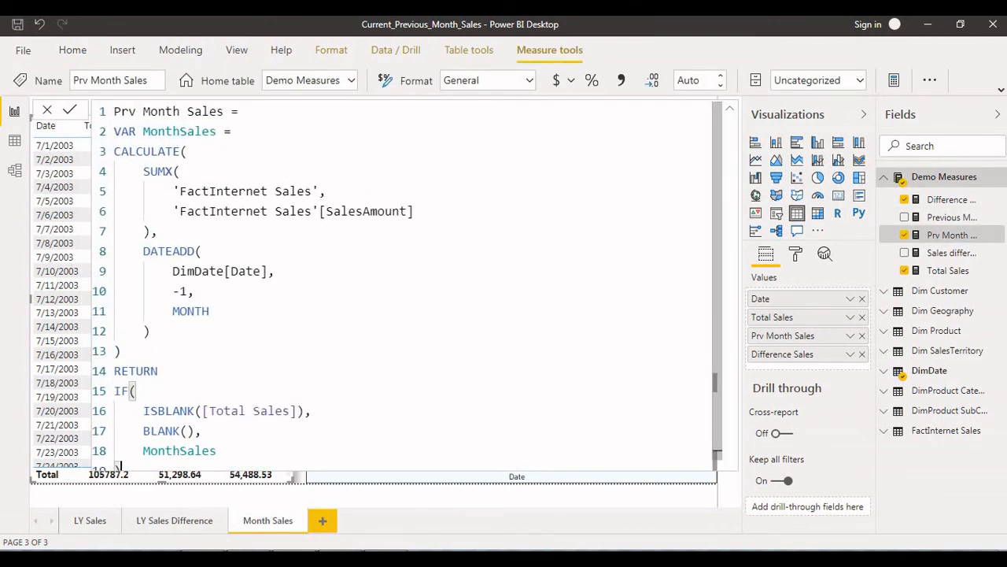
scroll(403, 284, down, 1)
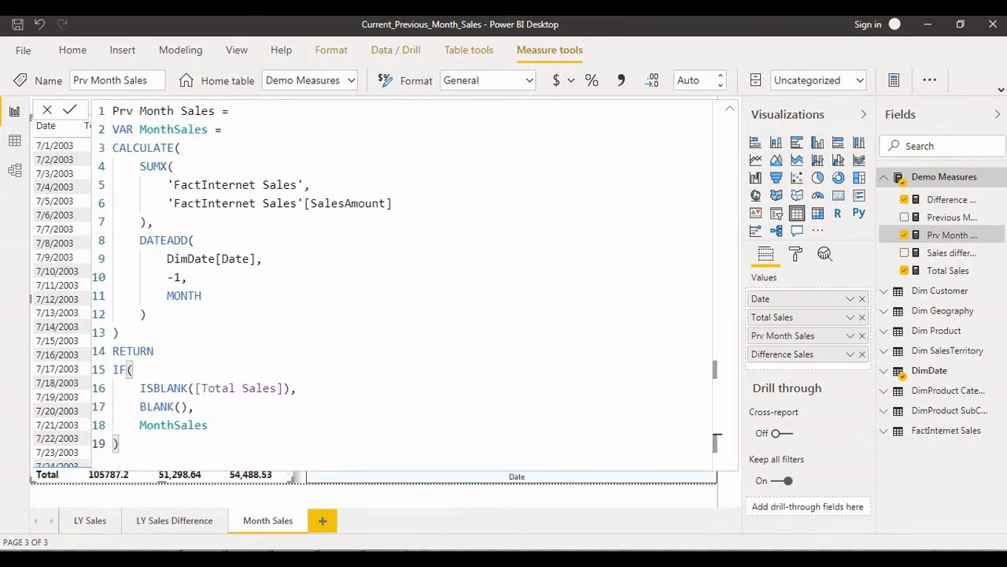
Examine the DATEADD arguments DimDate[Date], -1 and MONTH, and the RETURN IF block with ISBLANK([Total Sales]) in the measure.
drag(160, 240, 187, 296)
click(120, 333)
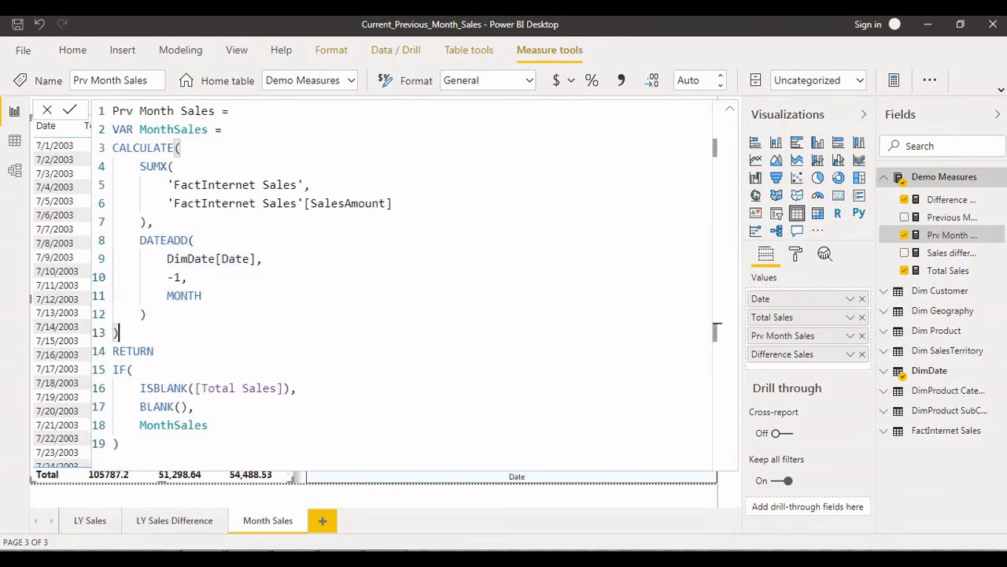
drag(147, 259, 147, 314)
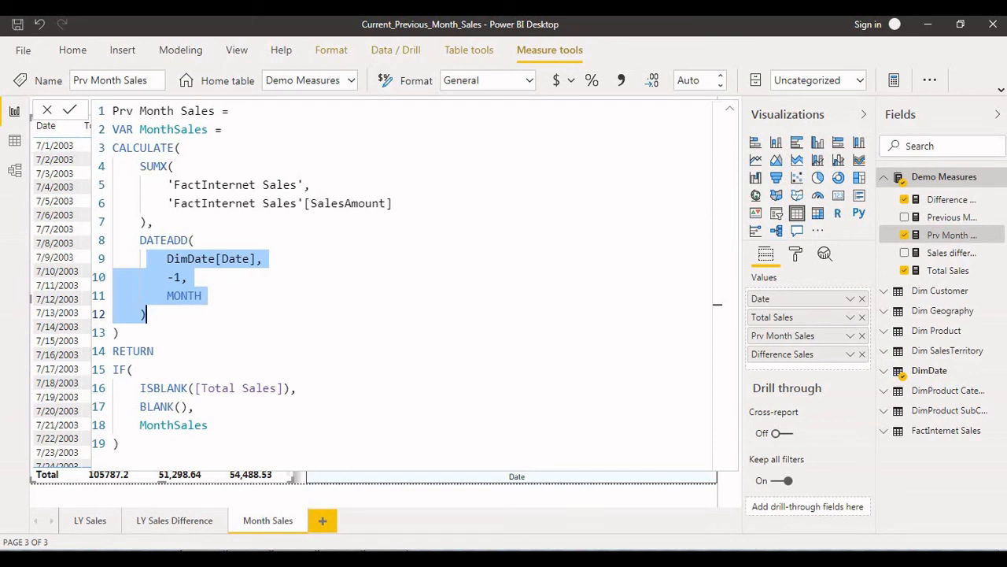
drag(154, 351, 119, 444)
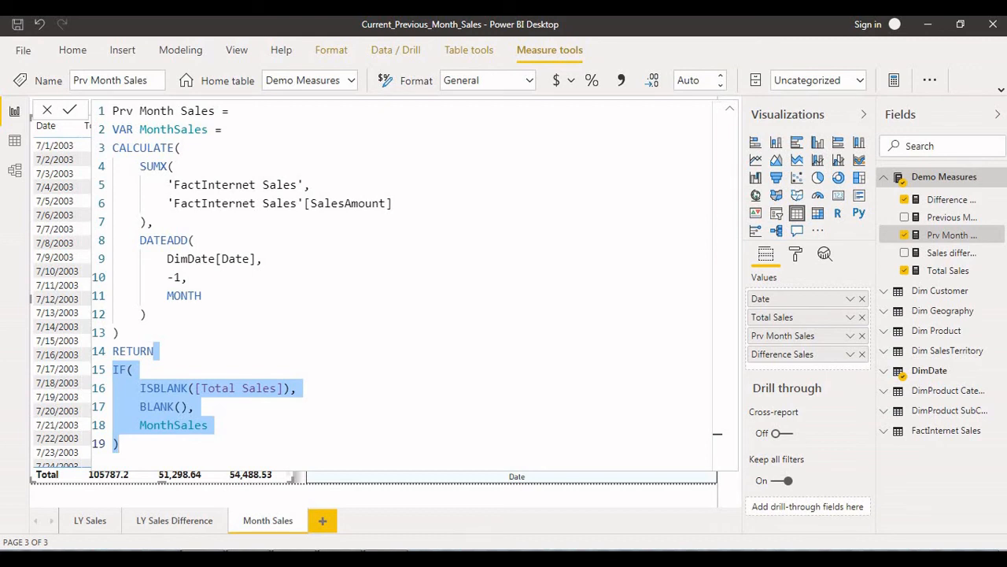
click(196, 425)
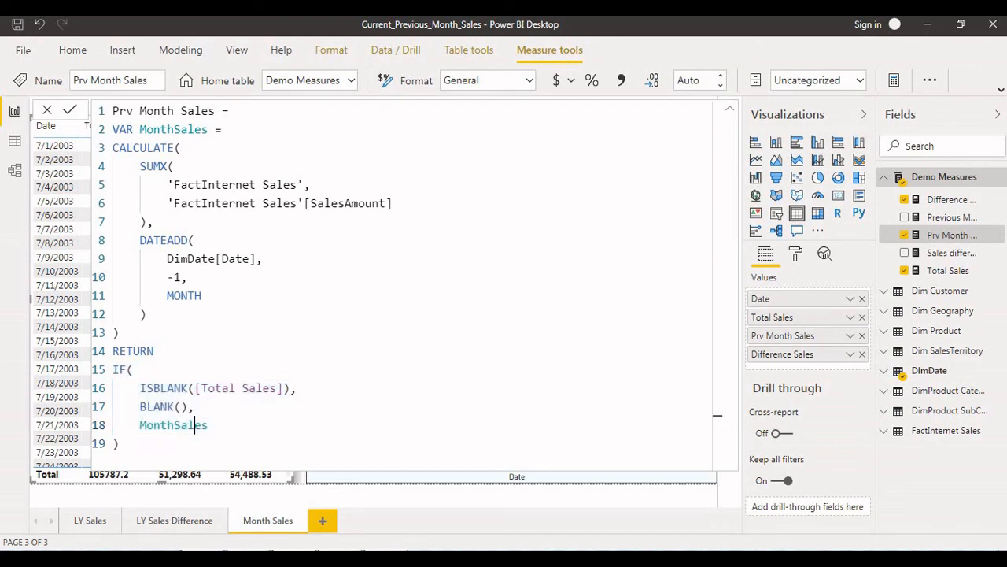
Examine the CALCULATE block behind the MonthSales variable and its use in the IF block, and collapse the Prv Month Sales formula.
drag(160, 148, 195, 295)
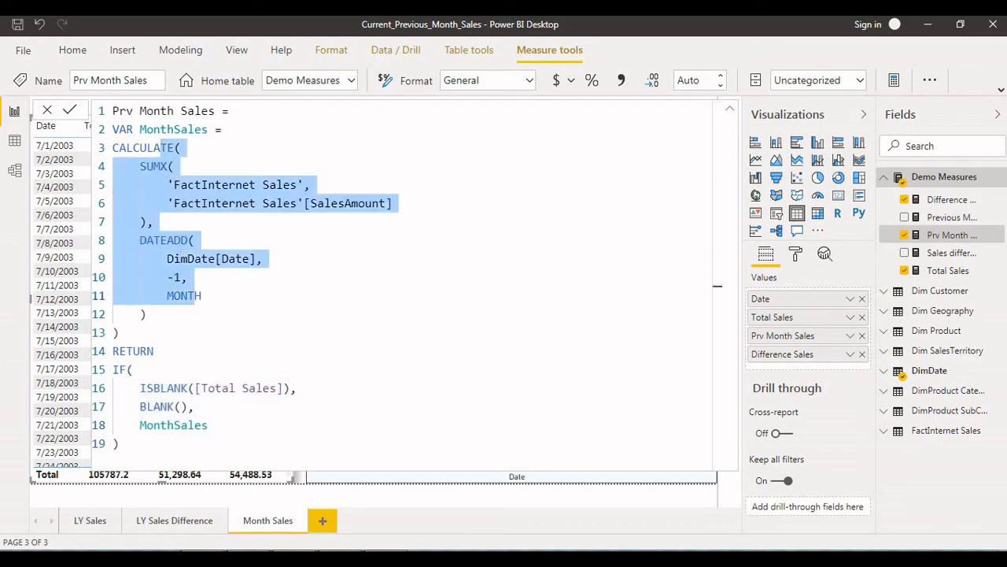
drag(208, 425, 140, 425)
click(196, 407)
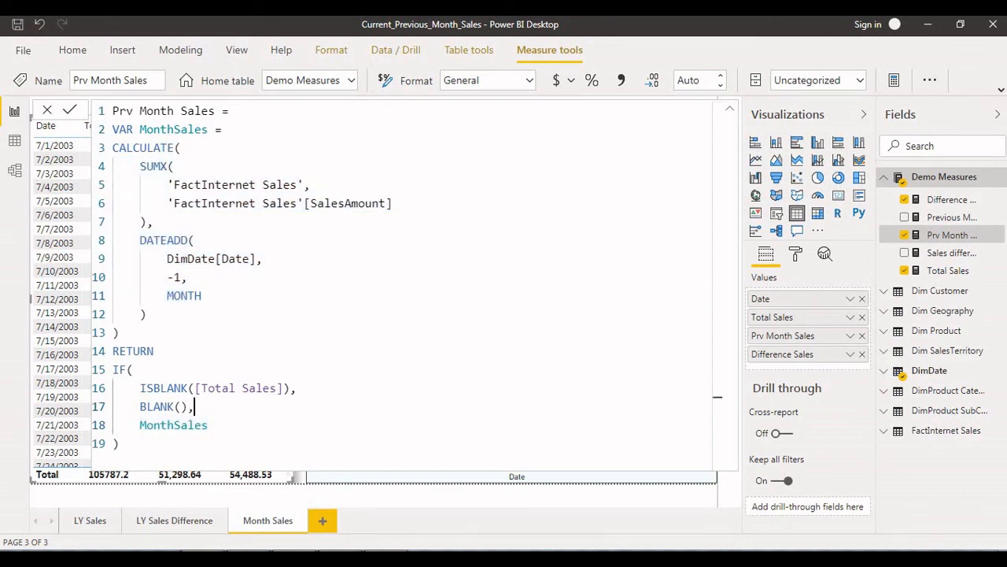
key(Return)
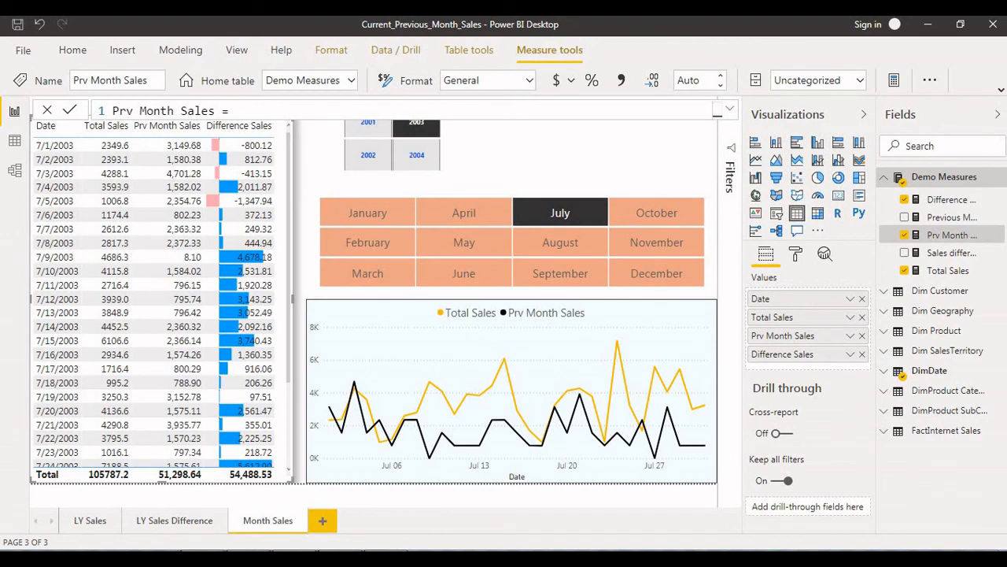
View the Difference Sales formula, and examine the Sales difference measure's ISBLANK condition, BLANK() result and [Total Sales] - [Previous MonthSales] subtraction.
click(952, 200)
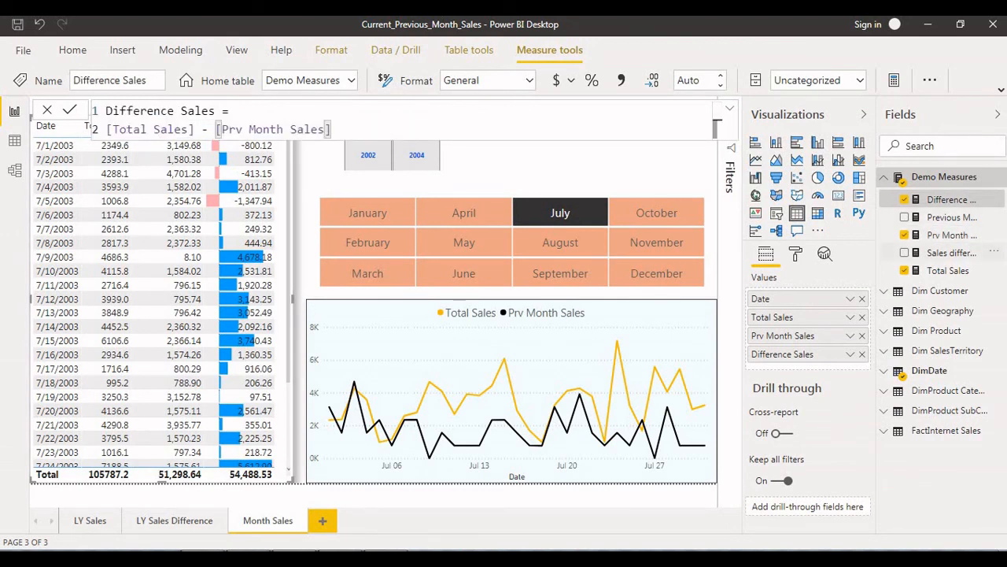
click(952, 253)
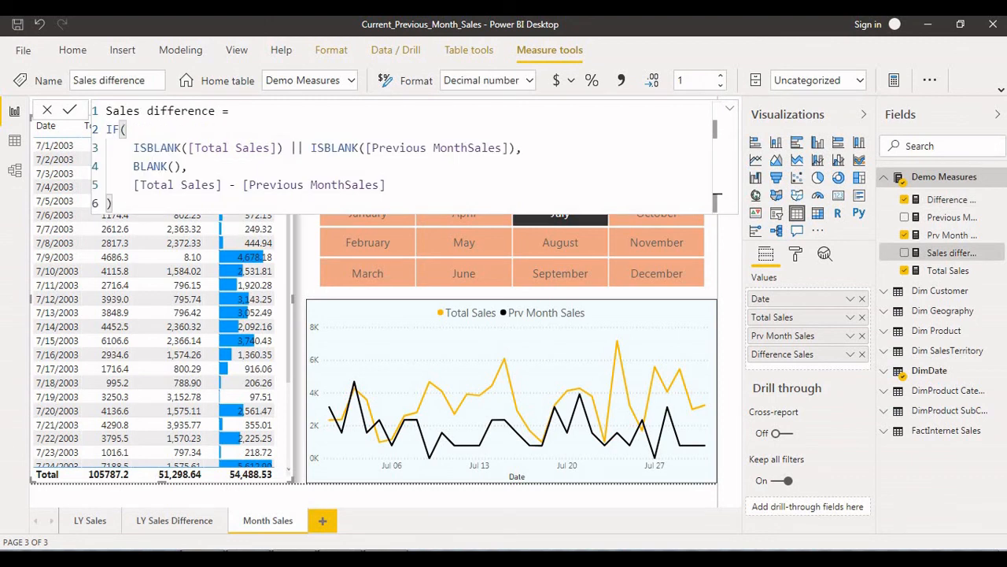
drag(154, 148, 257, 147)
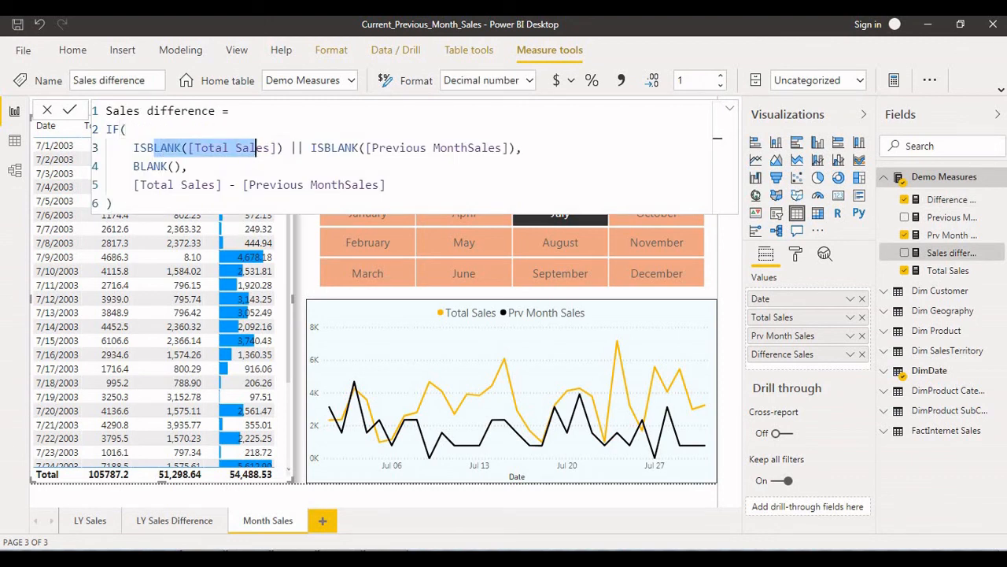
click(420, 147)
drag(133, 166, 187, 166)
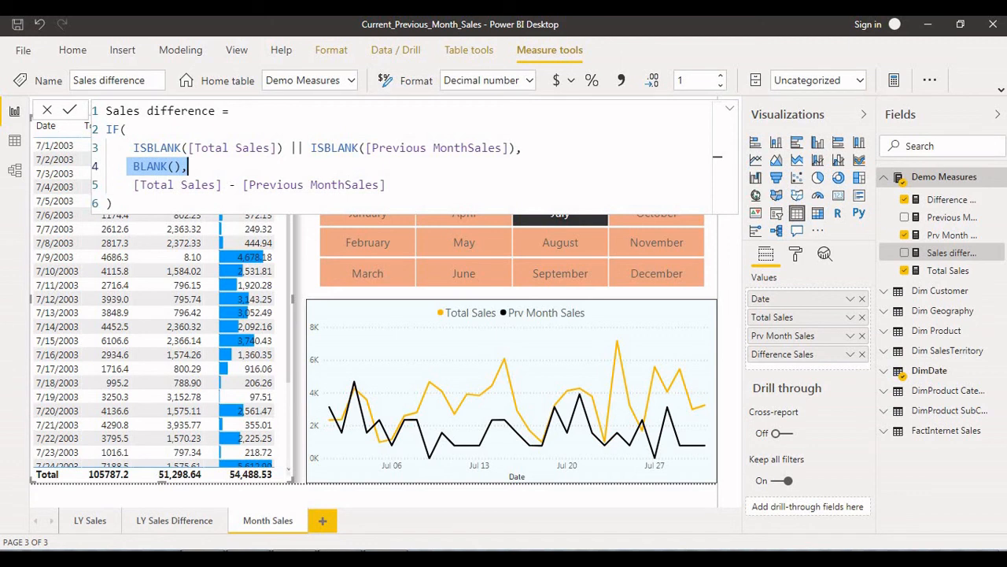
drag(133, 147, 474, 148)
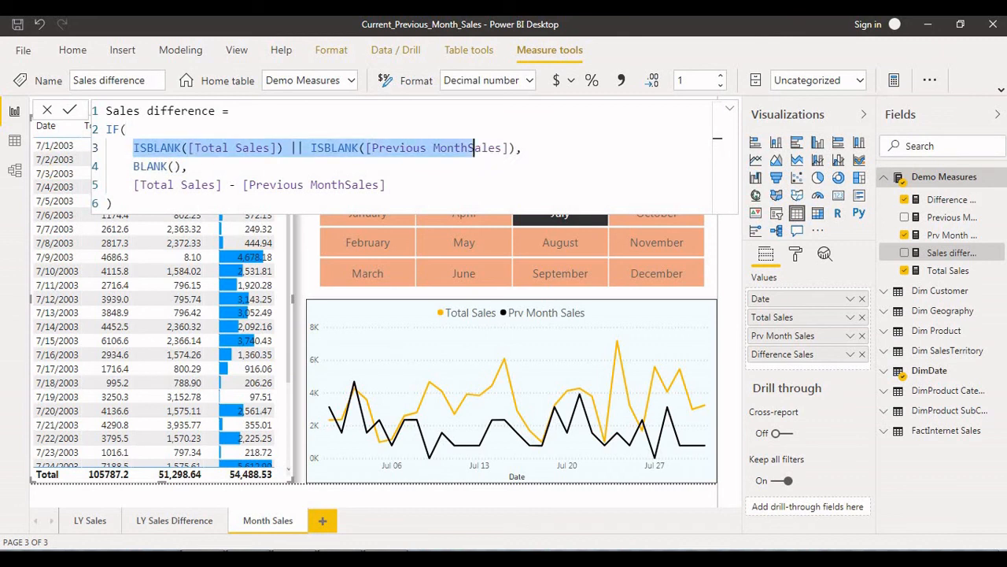
drag(126, 166, 187, 166)
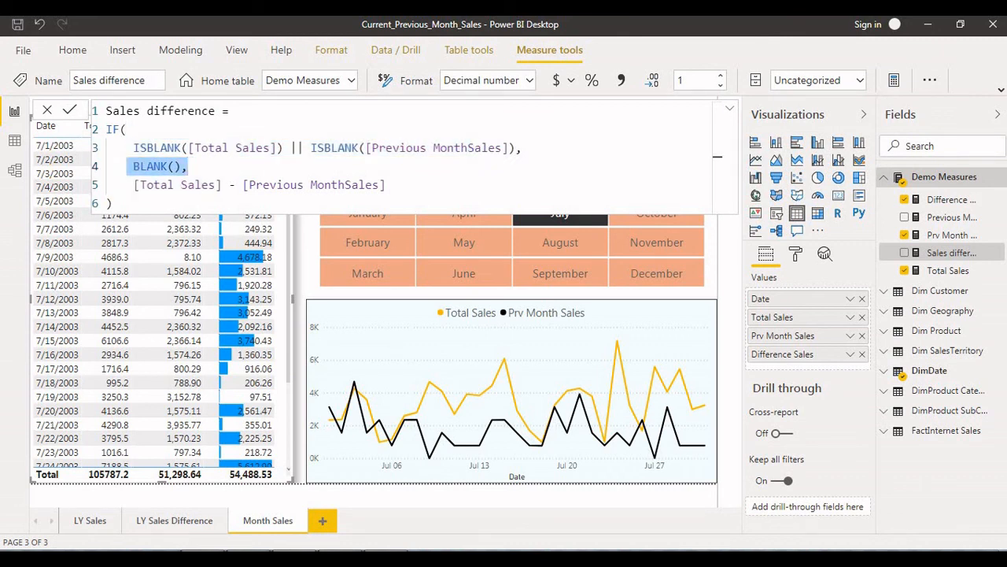
drag(127, 184, 385, 184)
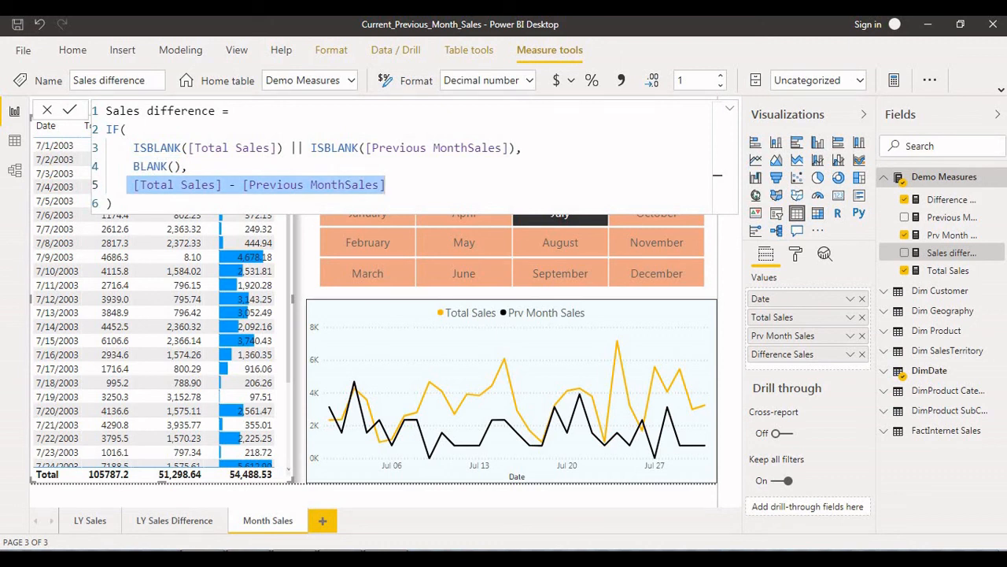
Collapse the Sales difference formula and inspect the 7/13/2003 data point on the daily line chart.
click(730, 109)
click(729, 108)
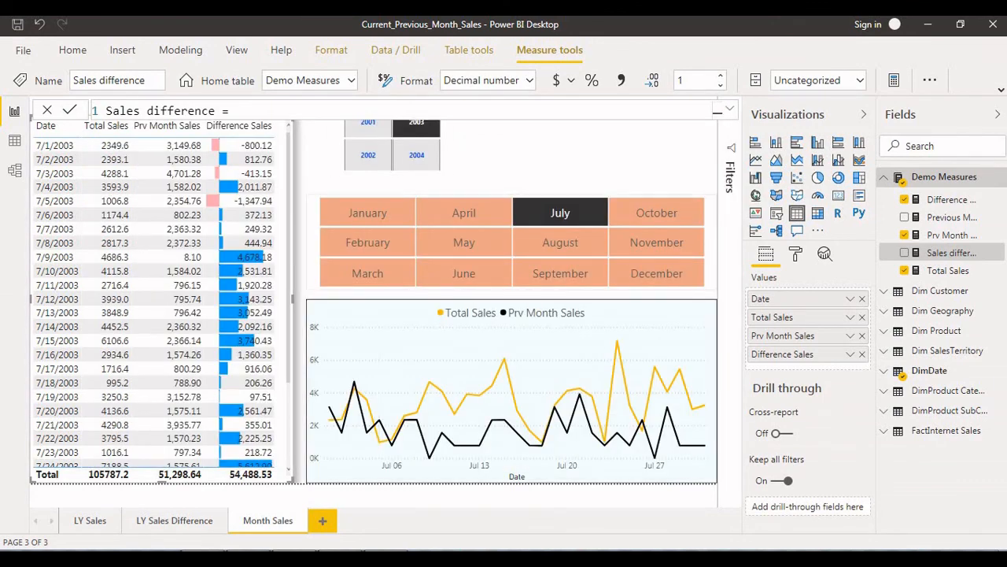
mouse_move(479, 394)
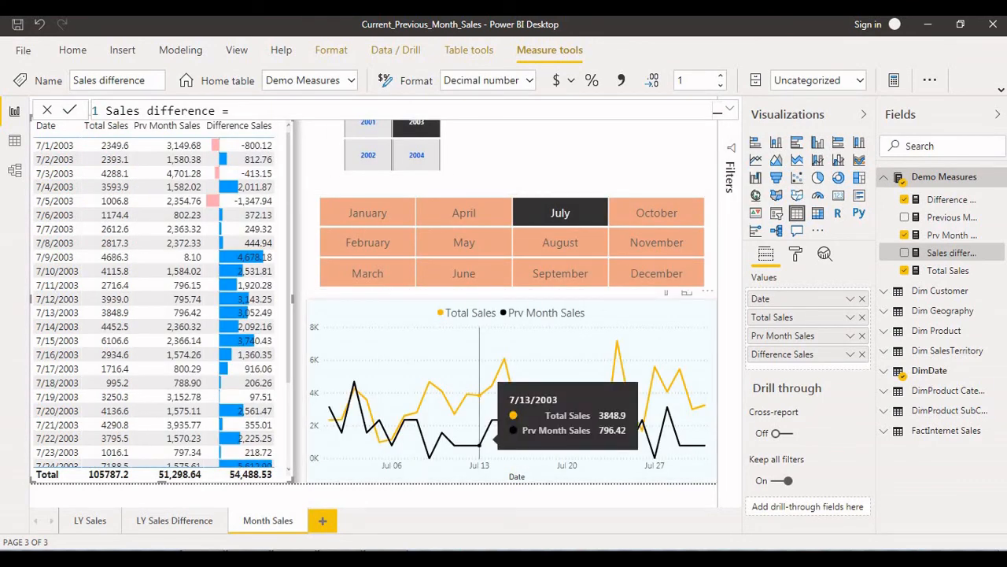